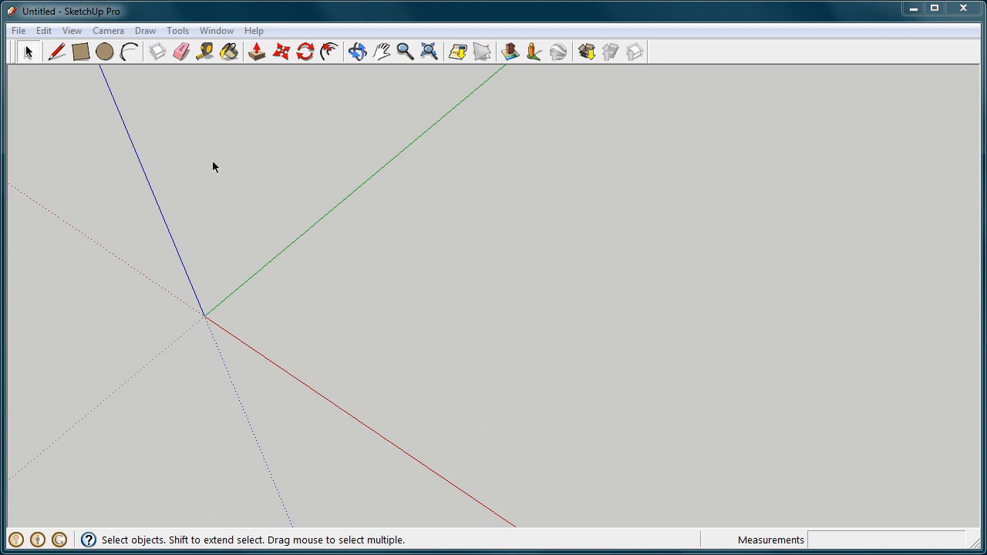
Step: Draw a rectangle about 15' 9" by 7' 1" on the ground near the origin and undo it
{"action": "left_click", "coordinate": [80, 52]}
{"action": "left_click", "coordinate": [251, 314]}
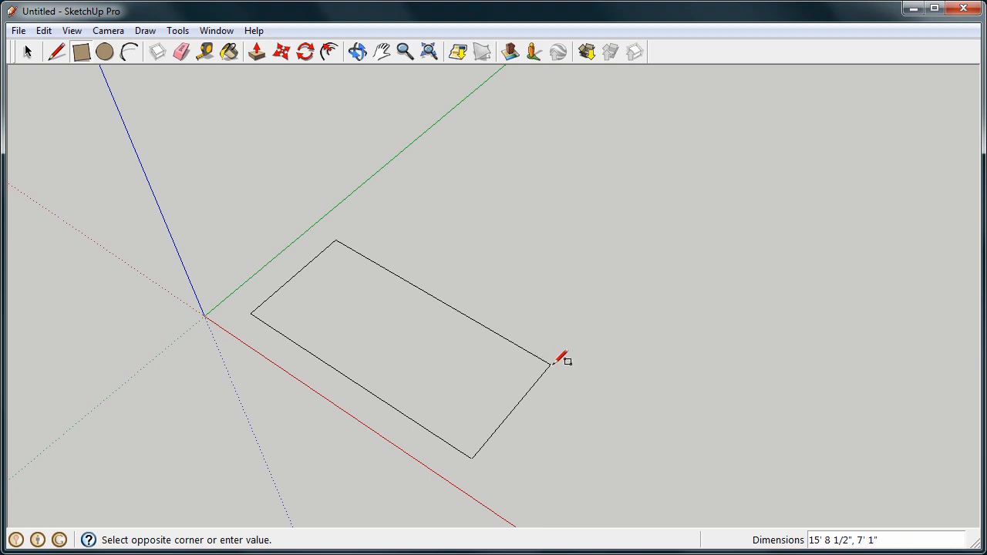
{"action": "left_click", "coordinate": [552, 364]}
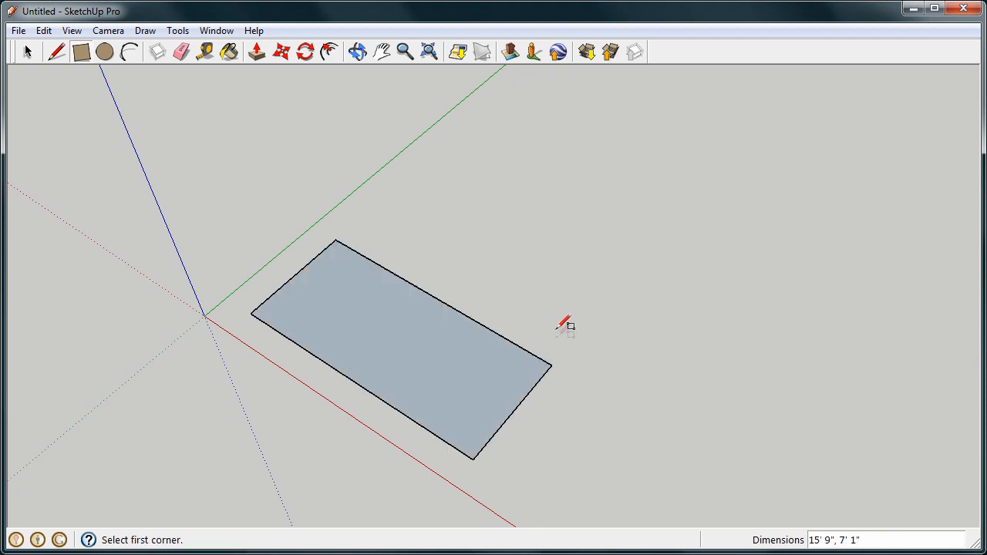
{"action": "left_click", "coordinate": [43, 30]}
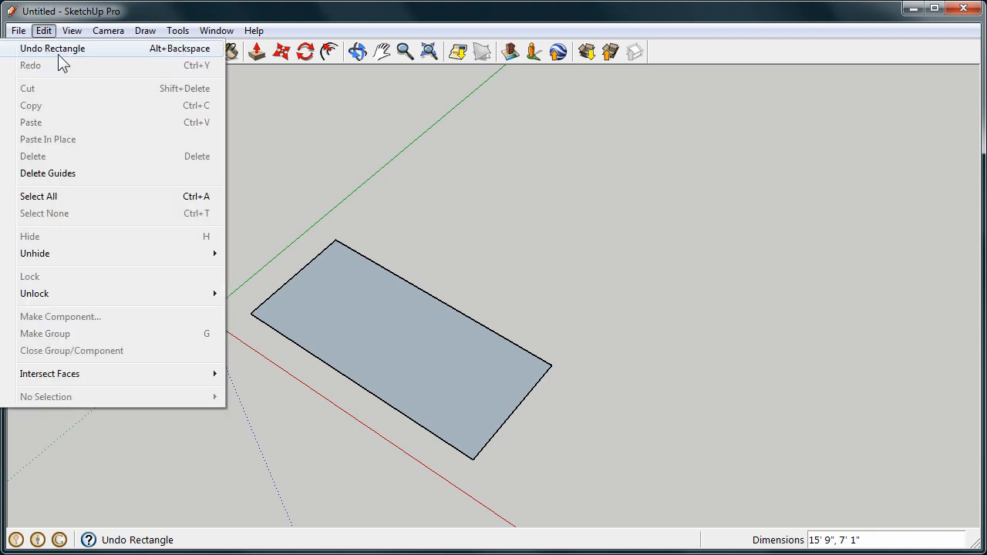
{"action": "left_click", "coordinate": [57, 48]}
Step: Draw a rectangle of exactly 10' by 20' on the ground near the origin
{"action": "left_click", "coordinate": [81, 52]}
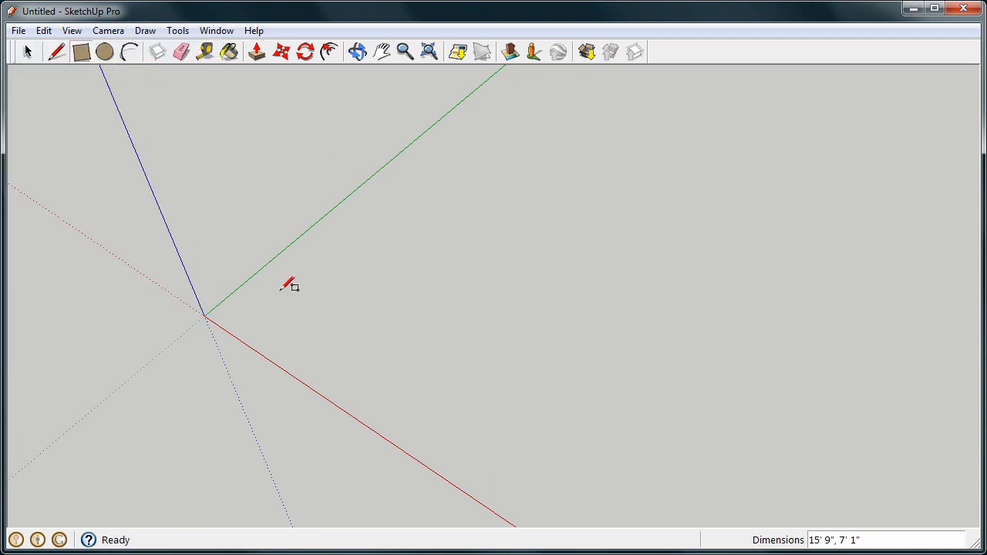
{"action": "left_click", "coordinate": [249, 320]}
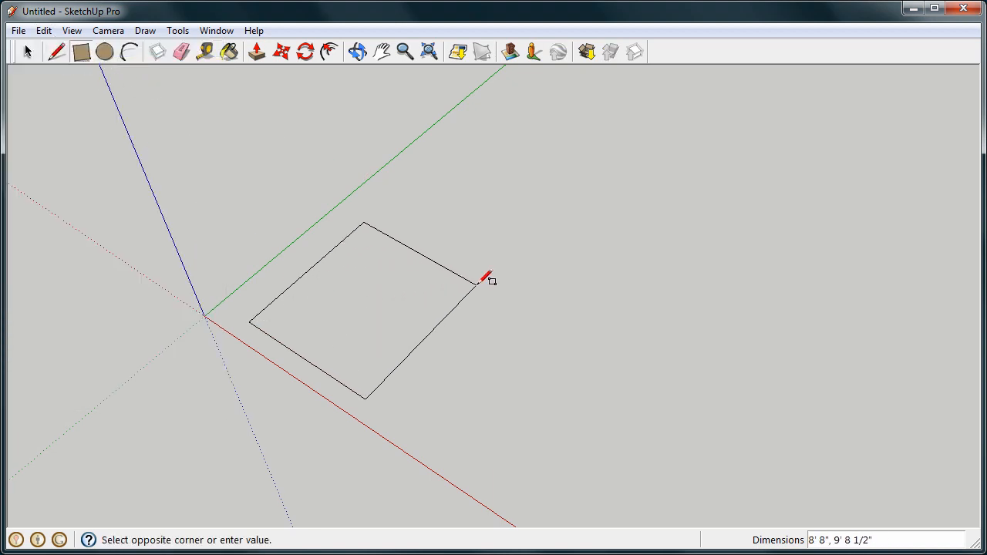
{"action": "type", "text": "10',20"}
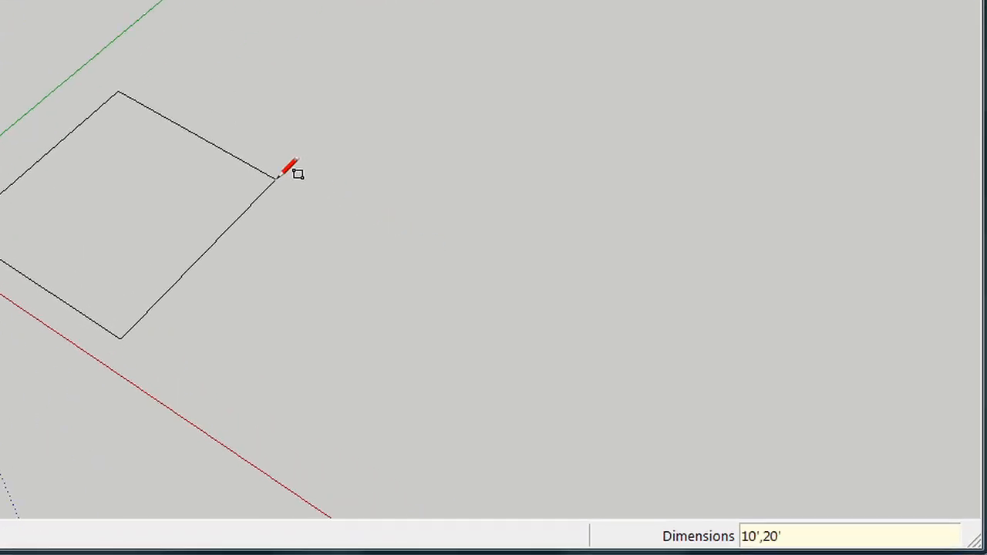
{"action": "key", "text": "Return"}
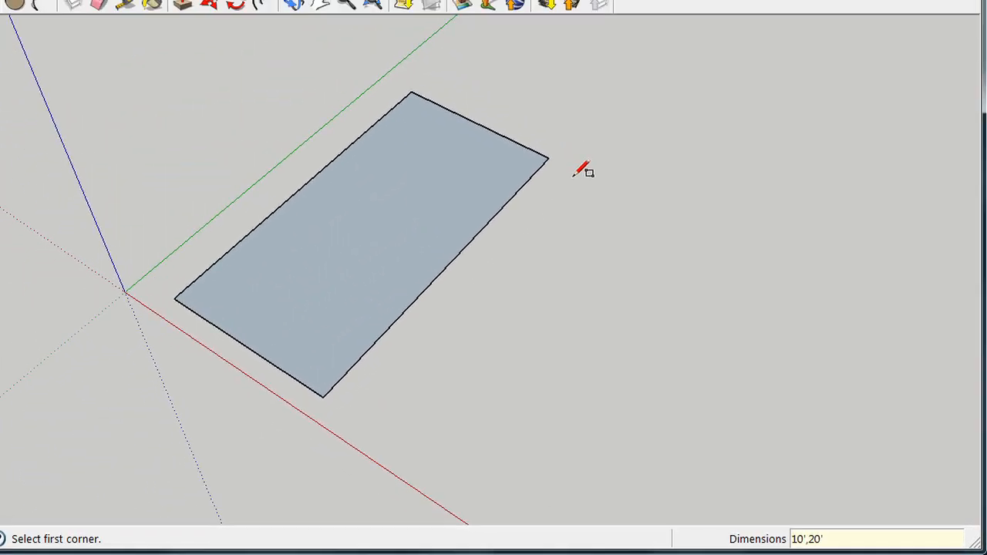
Step: Draw a 2m line along the red axis from the rectangle's far corner, extending its short edge, and end the line there
{"action": "left_click", "coordinate": [57, 51]}
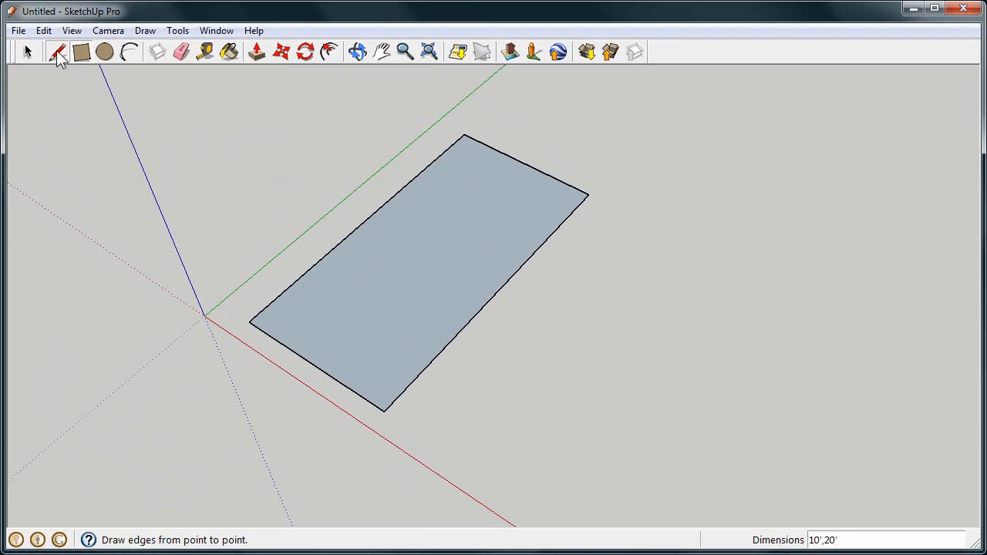
{"action": "left_click", "coordinate": [58, 52]}
{"action": "left_click", "coordinate": [590, 193]}
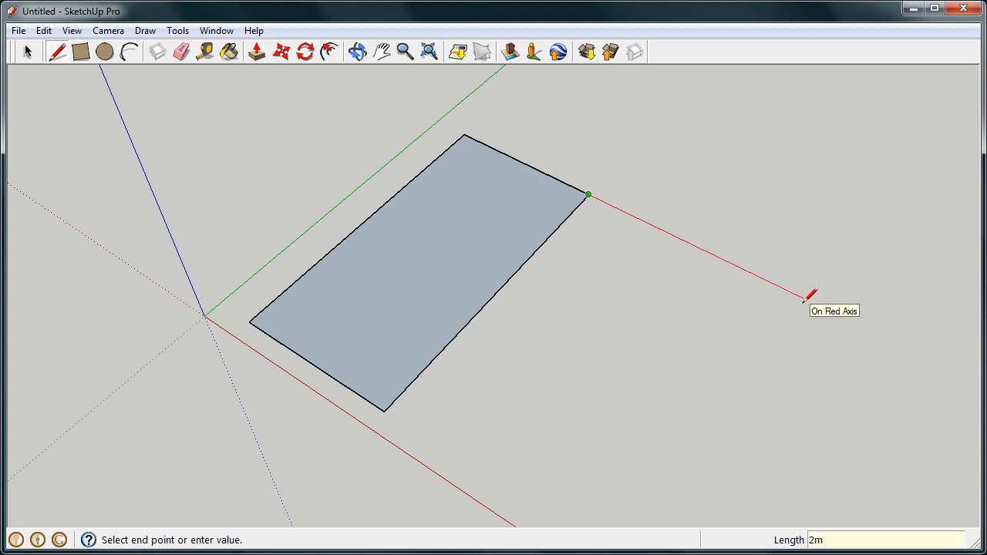
{"action": "key", "text": "Return"}
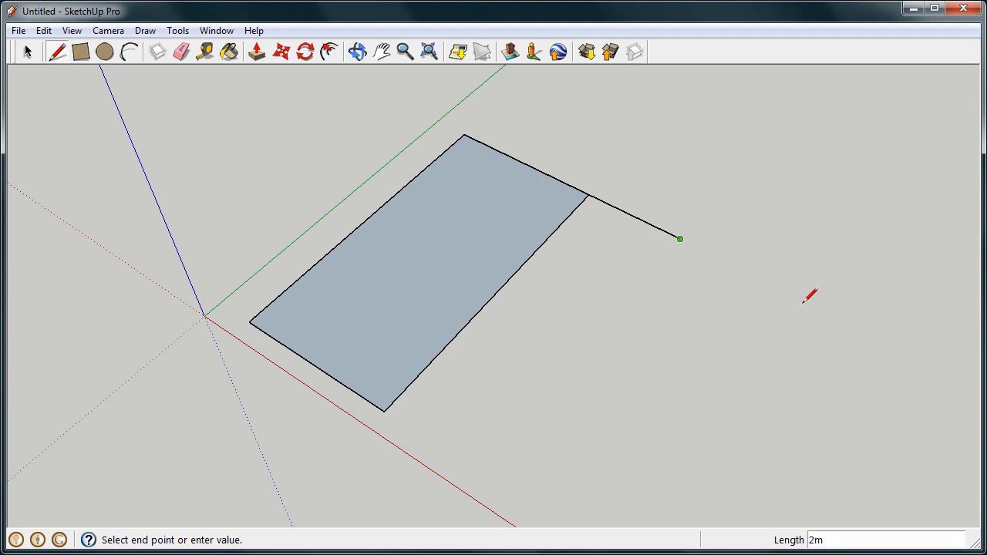
{"action": "key", "text": "Escape"}
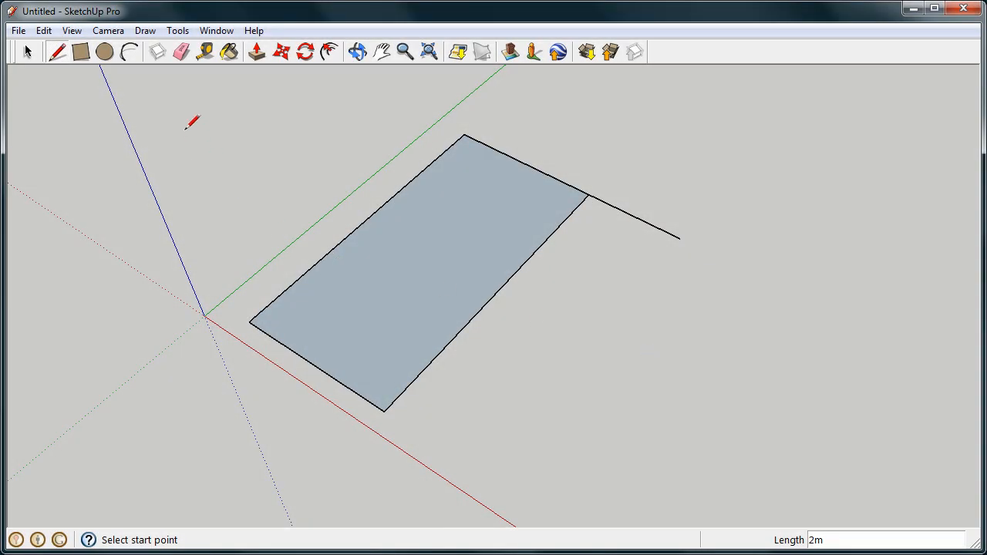
Step: Erase all edges of the rectangle and the line attached to it
{"action": "left_click", "coordinate": [182, 52]}
{"action": "left_click_drag", "start_coordinate": [297, 231], "coordinate": [375, 401]}
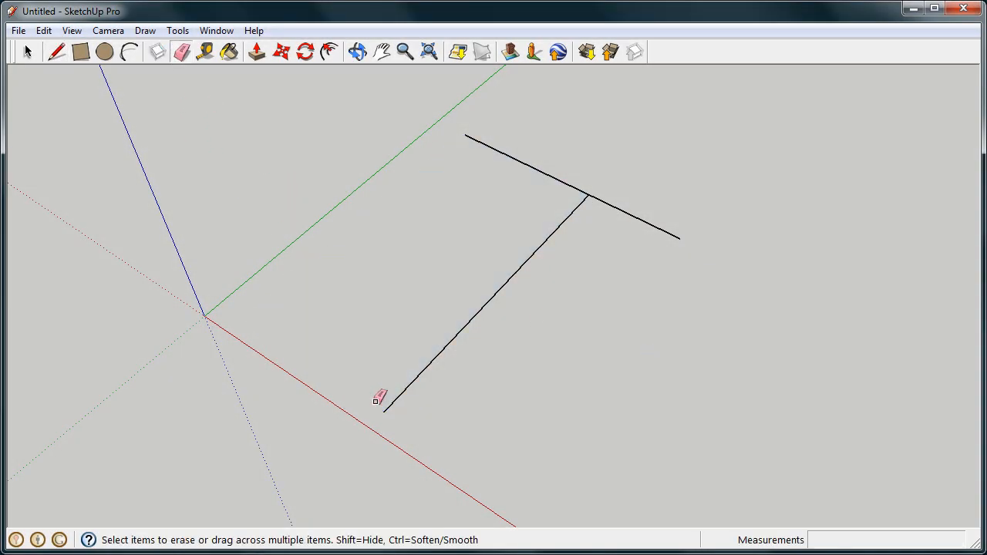
{"action": "mouse_move", "coordinate": [568, 231]}
{"action": "left_mouse_down"}
{"action": "mouse_move", "coordinate": [606, 214]}
{"action": "mouse_move", "coordinate": [611, 224]}
{"action": "left_mouse_up"}
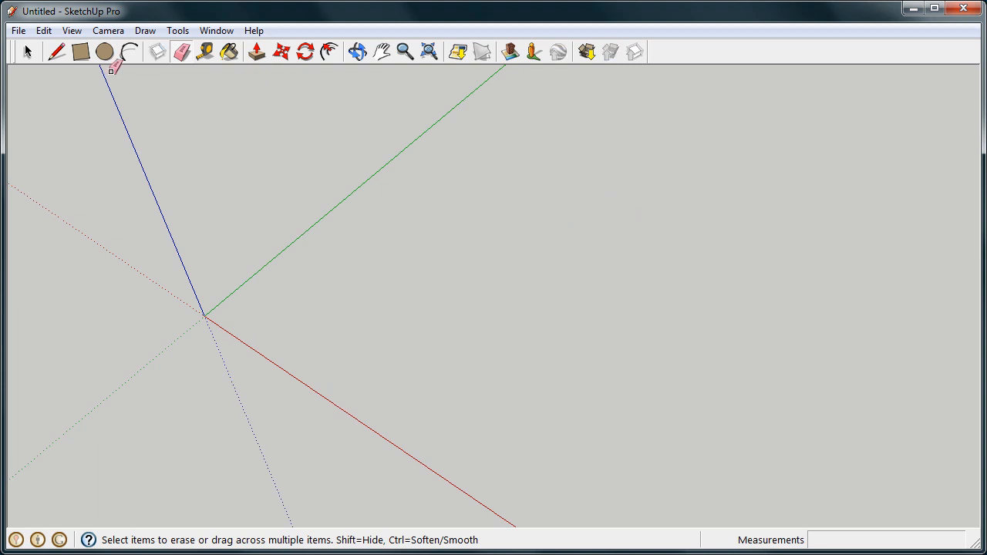
Step: Draw a 12' by 30' rectangle on the ground near the origin
{"action": "left_click", "coordinate": [80, 52]}
{"action": "left_click", "coordinate": [232, 330]}
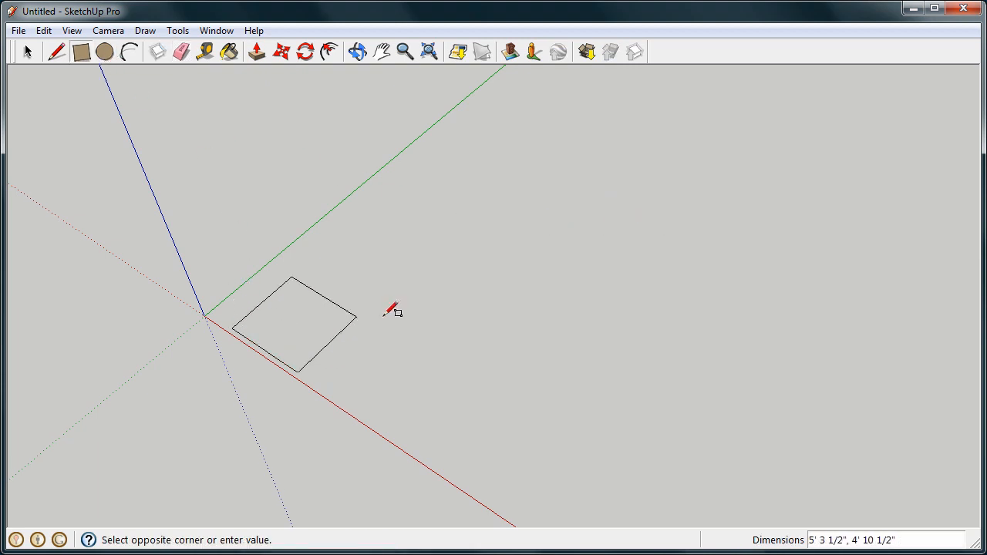
{"action": "type", "text": "12',30"}
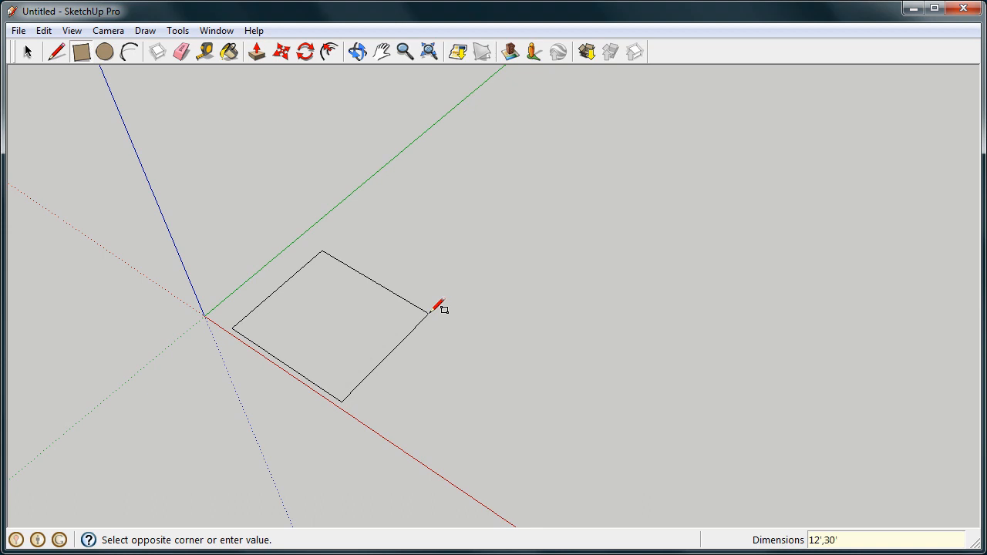
{"action": "key", "text": "Return"}
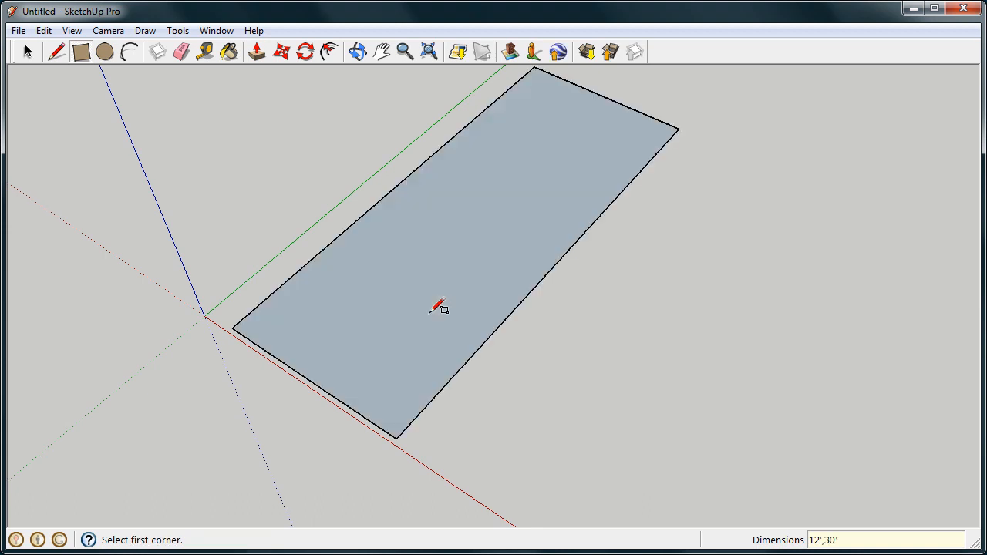
Step: Add an adjoining 20' by 10' rectangle from the far corner and erase the shared edge to form one L-shaped face
{"action": "left_click", "coordinate": [678, 129]}
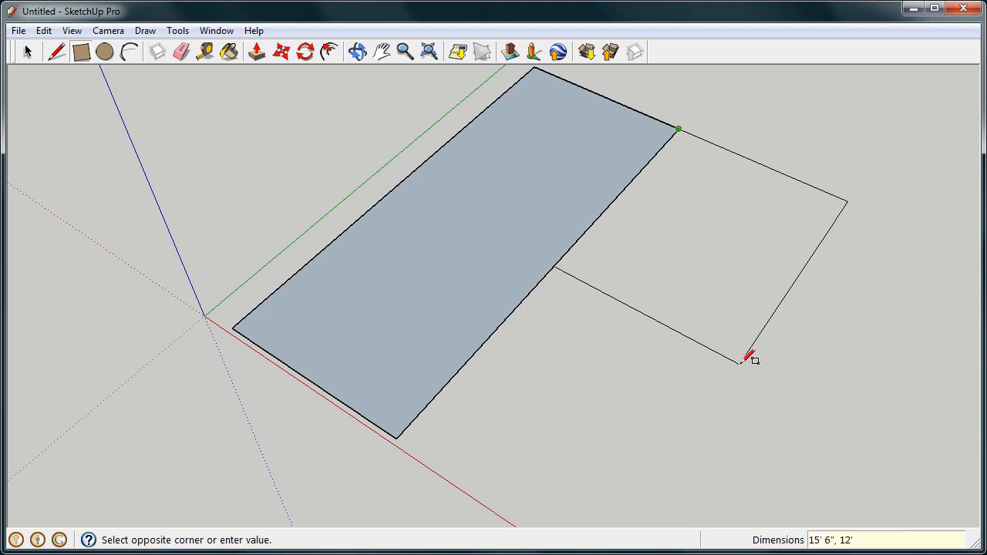
{"action": "type", "text": "20"}
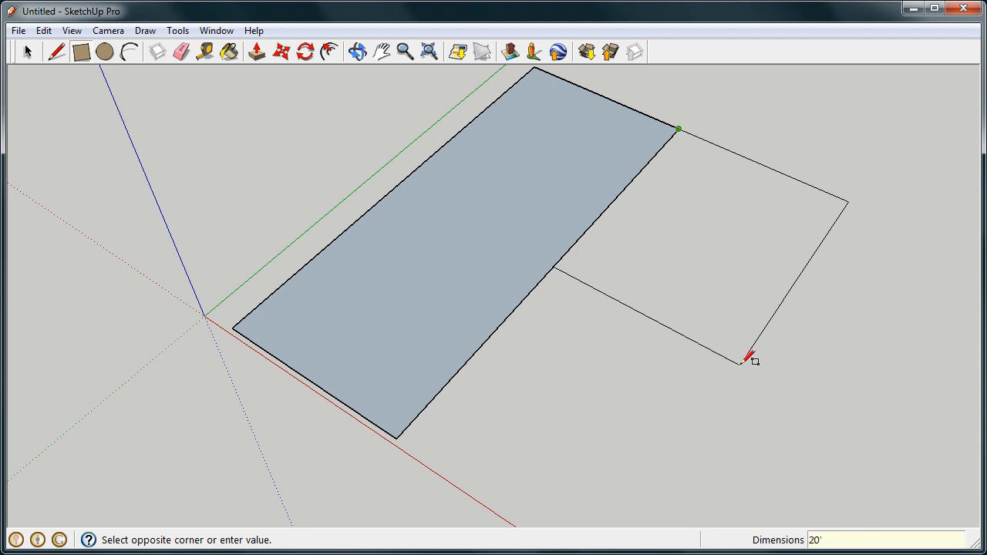
{"action": "type", "text": "',10"}
{"action": "key", "text": "Return"}
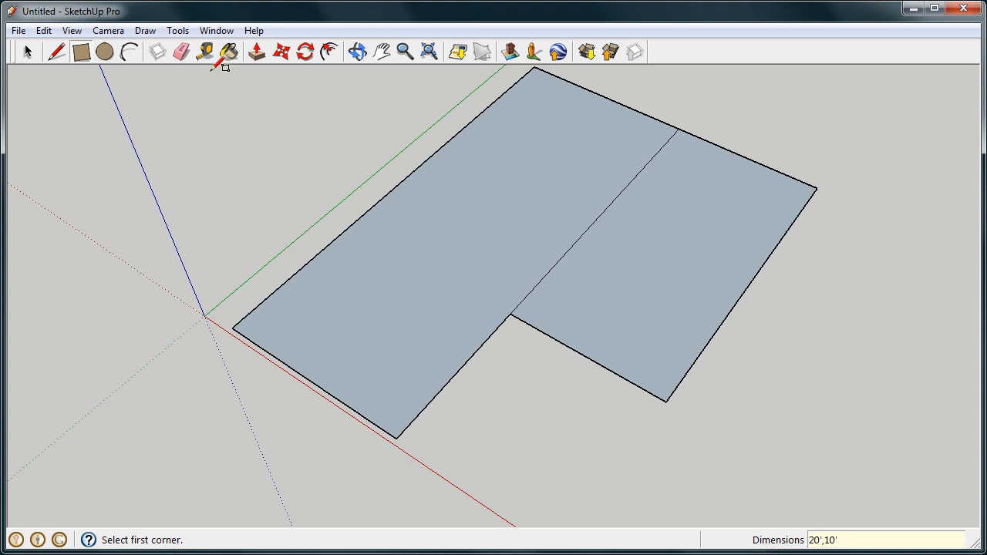
{"action": "left_click", "coordinate": [181, 52]}
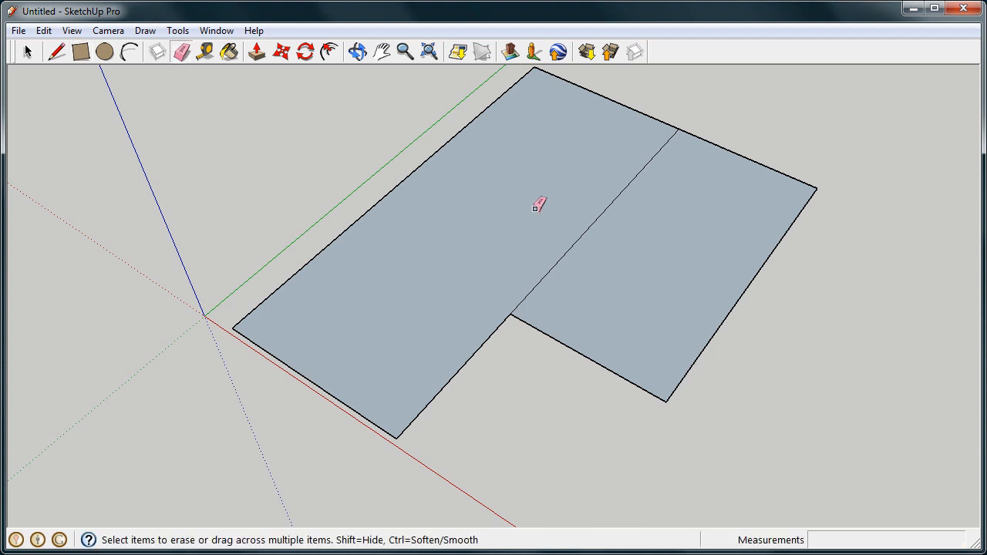
{"action": "left_click", "coordinate": [583, 235]}
Step: Extrude the L-shaped face upward 10' with Push/Pull
{"action": "mouse_move", "coordinate": [587, 374]}
{"action": "middle_mouse_down"}
{"action": "mouse_move", "coordinate": [583, 306]}
{"action": "mouse_move", "coordinate": [502, 357]}
{"action": "mouse_move", "coordinate": [472, 286]}
{"action": "middle_mouse_up"}
{"action": "left_click", "coordinate": [256, 52]}
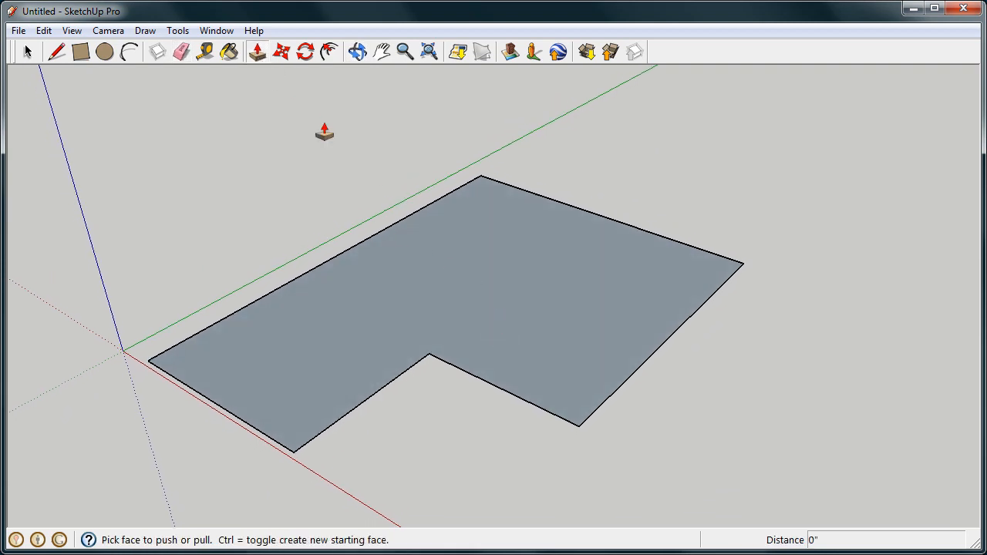
{"action": "left_click_drag", "start_coordinate": [535, 308], "coordinate": [535, 228]}
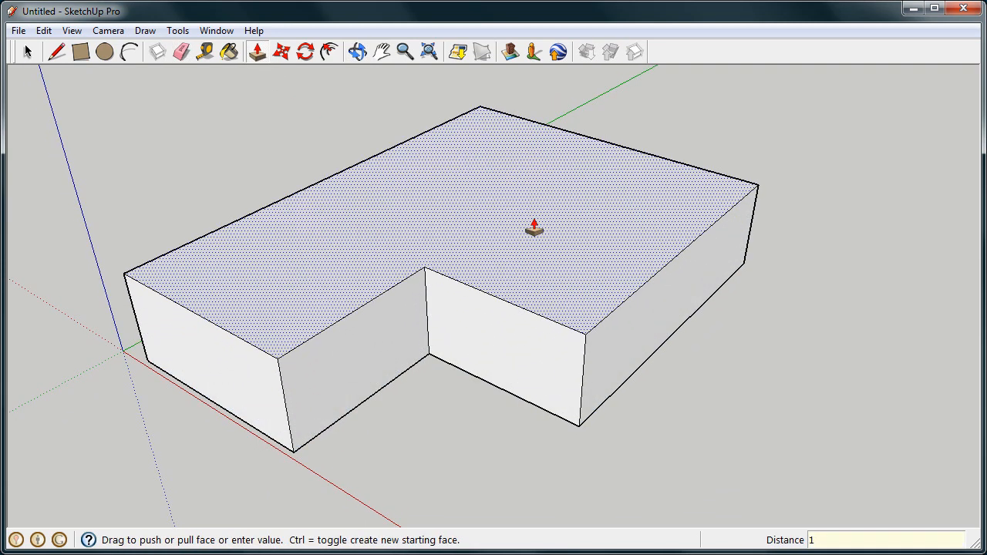
{"action": "type", "text": "10"}
{"action": "key", "text": "Return"}
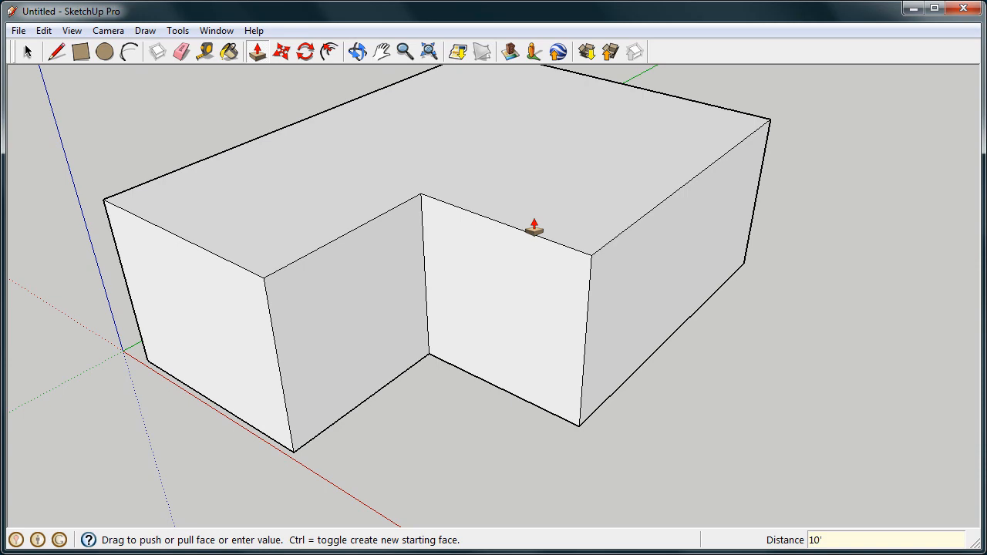
Step: Draw two centre lines on the top face, 20' along green from one end edge's midpoint and 16' along red to the other's
{"action": "middle_click_drag", "start_coordinate": [560, 275], "coordinate": [595, 315]}
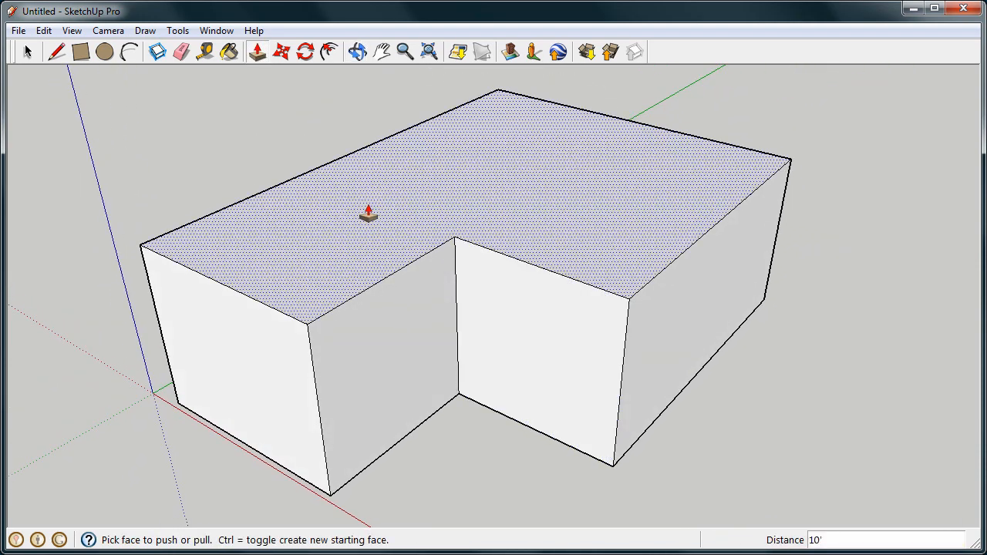
{"action": "left_click", "coordinate": [56, 51]}
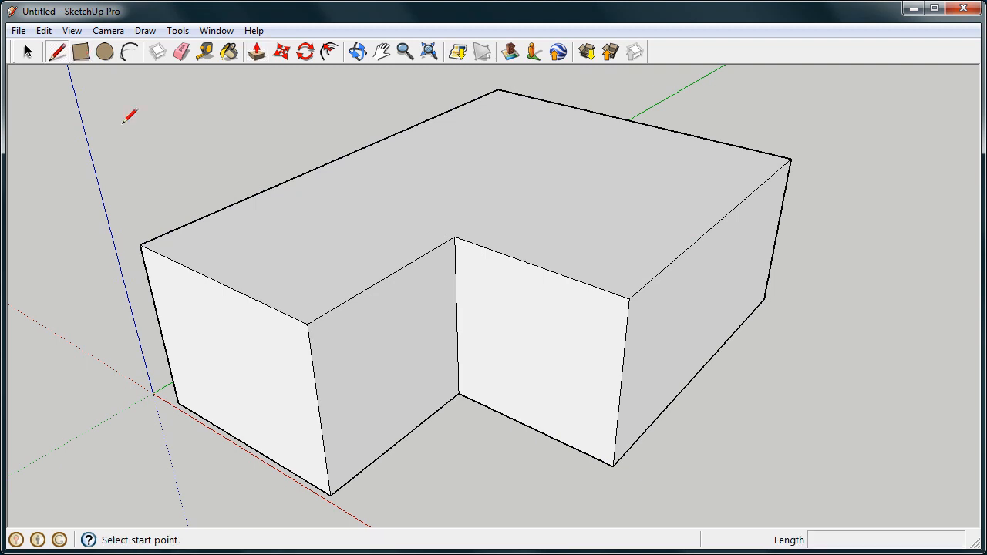
{"action": "left_click", "coordinate": [217, 281]}
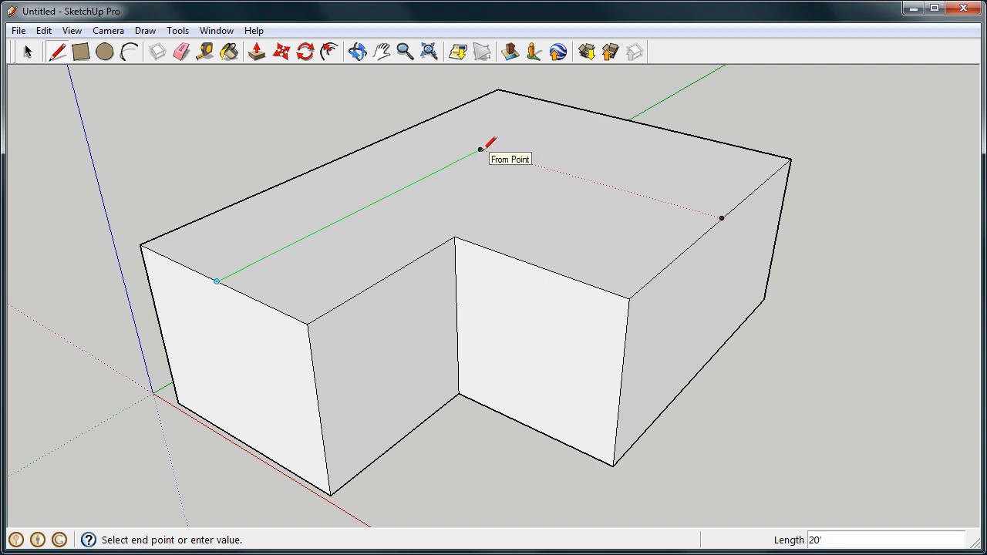
{"action": "left_click", "coordinate": [480, 149]}
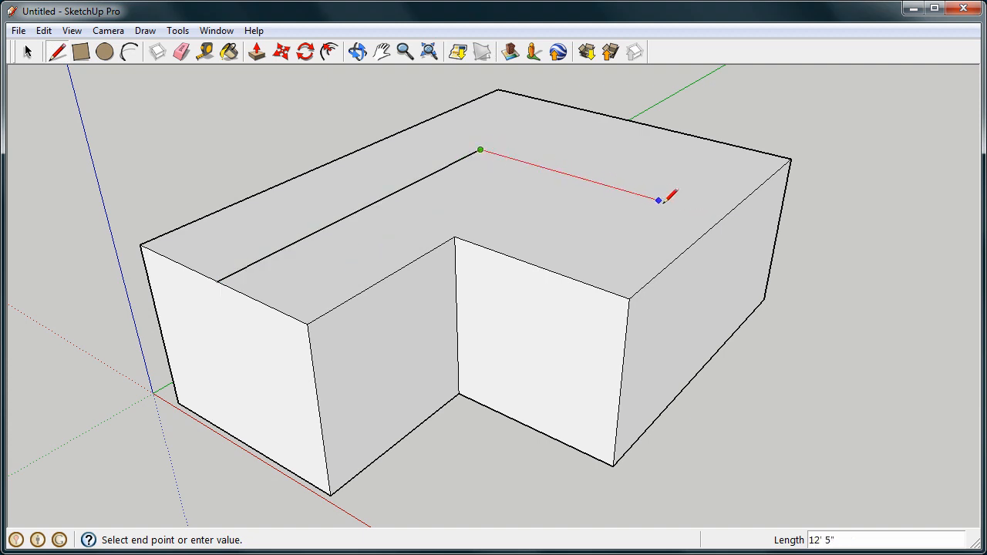
{"action": "left_click", "coordinate": [721, 216]}
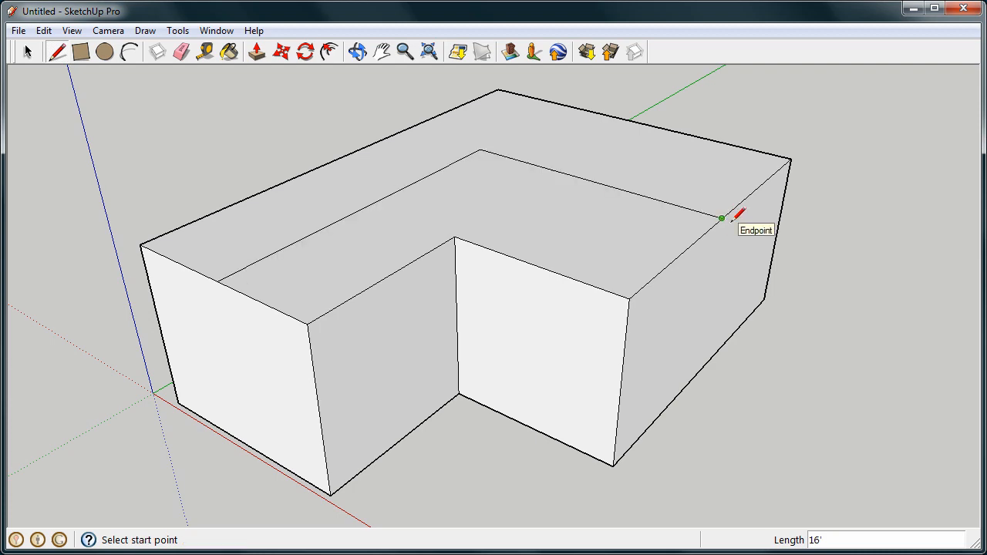
Step: Draw diagonal lines from the centre lines' meeting point to the inner and outer corners of the L-shaped top
{"action": "key", "text": "o"}
{"action": "mouse_move", "coordinate": [573, 198]}
{"action": "left_mouse_down"}
{"action": "mouse_move", "coordinate": [476, 273]}
{"action": "mouse_move", "coordinate": [562, 242]}
{"action": "mouse_move", "coordinate": [524, 193]}
{"action": "mouse_move", "coordinate": [489, 195]}
{"action": "left_mouse_up"}
{"action": "key", "text": "l"}
{"action": "left_click", "coordinate": [524, 147]}
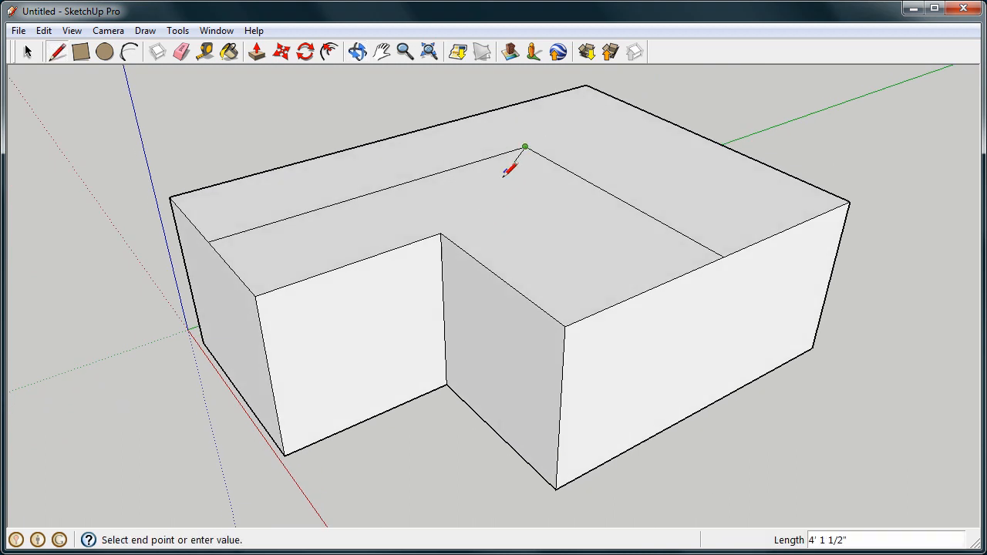
{"action": "left_click", "coordinate": [441, 233]}
{"action": "left_click", "coordinate": [524, 146]}
{"action": "left_click", "coordinate": [586, 86]}
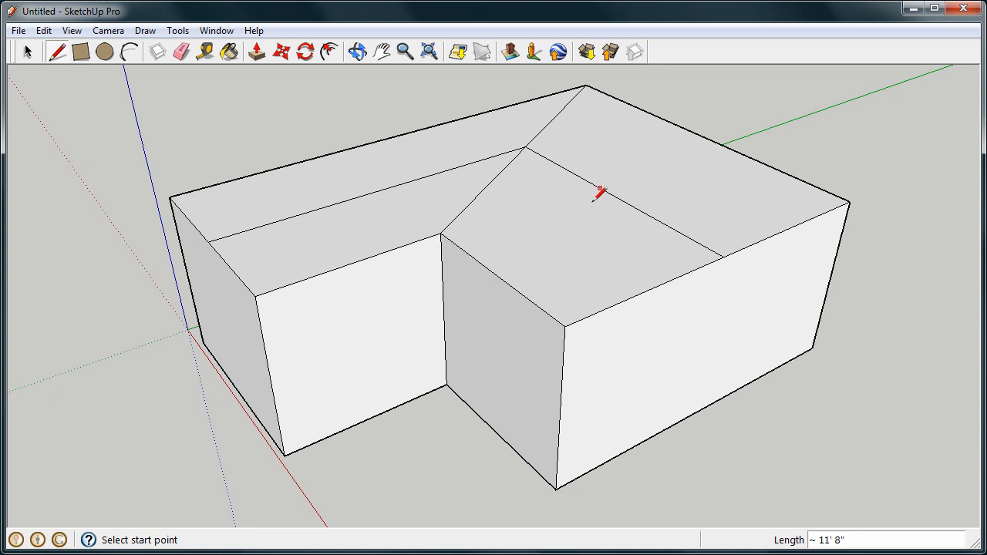
Step: Select both centre lines on the L-shaped top and move them up about 4' 6 1/2" along the blue axis to form roof ridges
{"action": "middle_click_drag", "start_coordinate": [598, 193], "coordinate": [310, 149]}
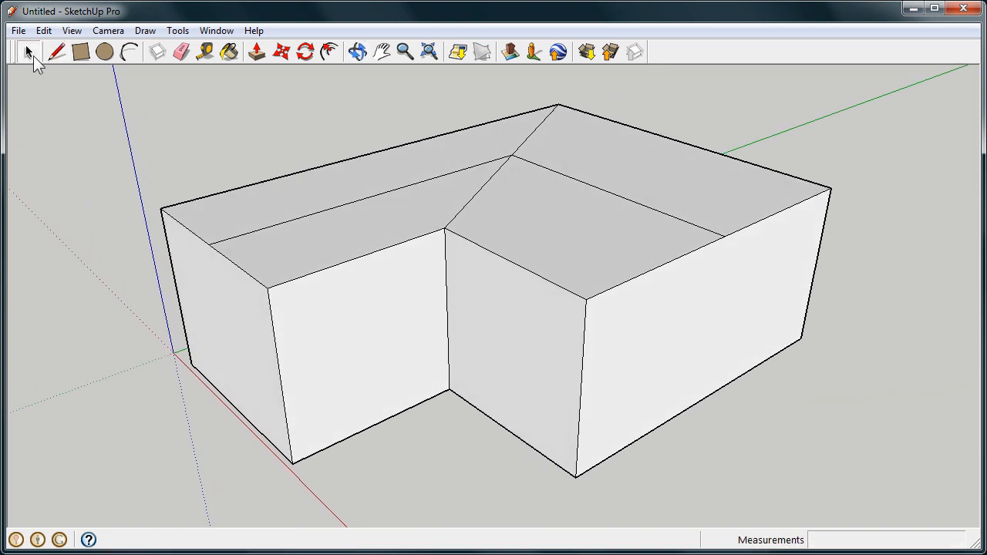
{"action": "left_click", "coordinate": [32, 54]}
{"action": "left_click", "coordinate": [320, 217]}
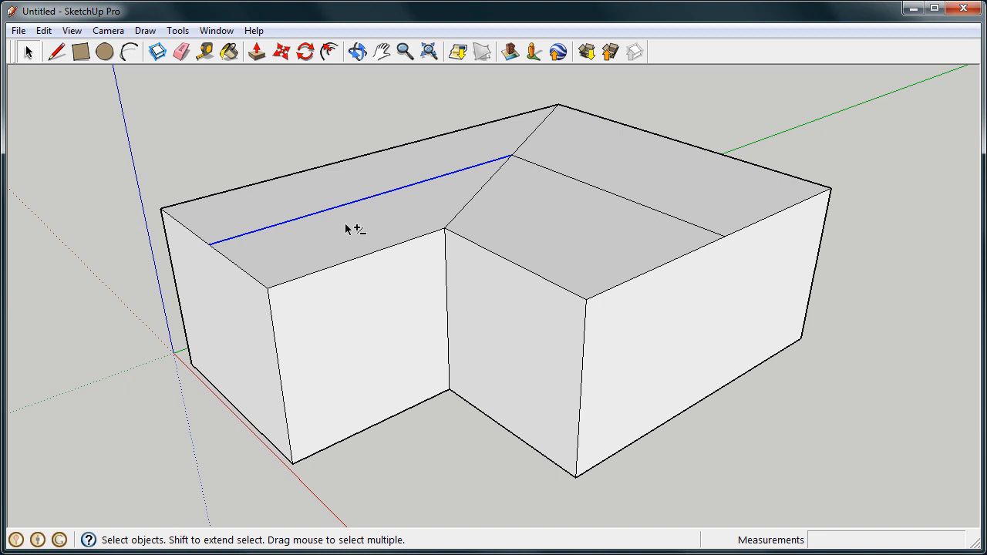
{"action": "left_click", "coordinate": [392, 247], "text": "shift"}
{"action": "left_click", "coordinate": [393, 248], "text": "shift"}
{"action": "left_click", "coordinate": [562, 291], "text": "shift"}
{"action": "left_click", "coordinate": [562, 290], "text": "shift"}
{"action": "left_click", "coordinate": [540, 169], "text": "shift"}
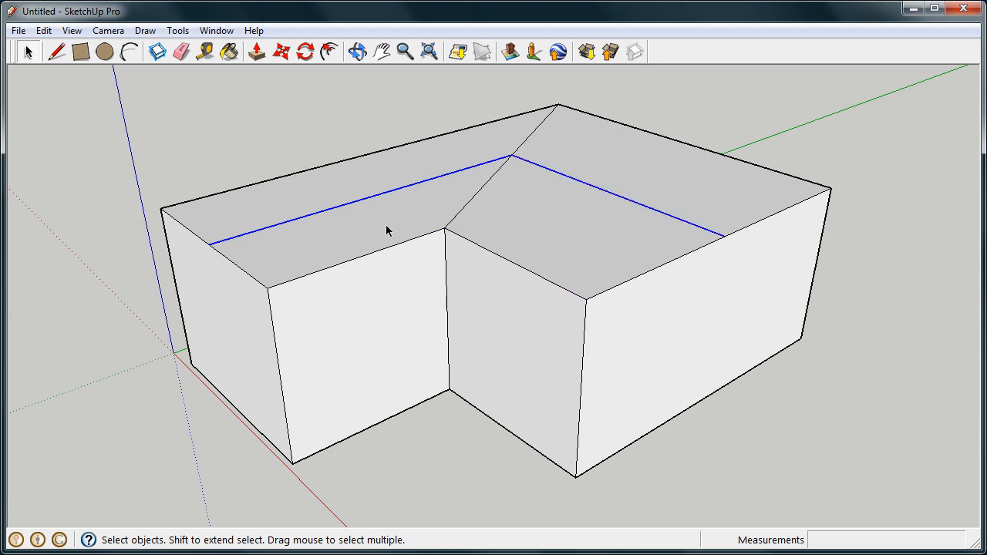
{"action": "middle_click_drag", "start_coordinate": [369, 245], "coordinate": [469, 242]}
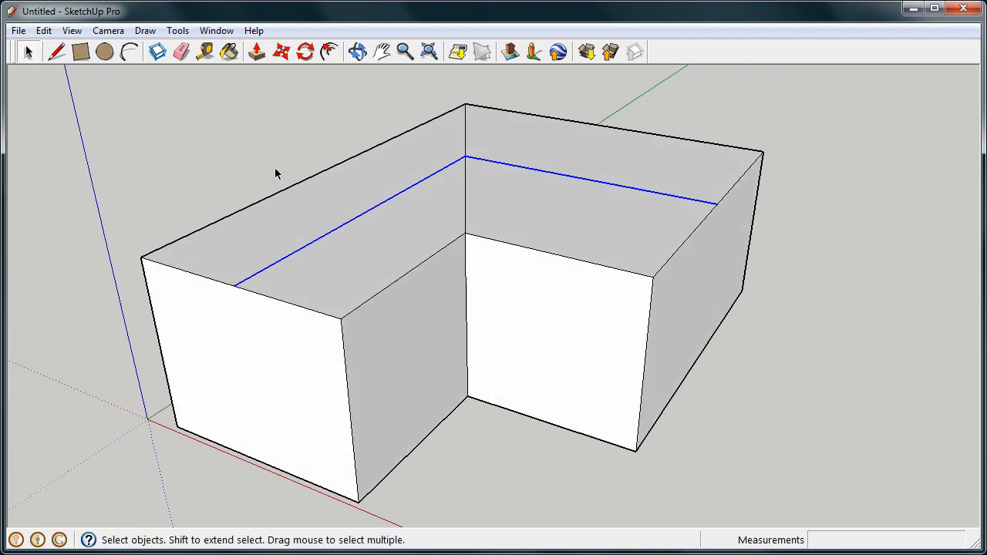
{"action": "left_click", "coordinate": [286, 59]}
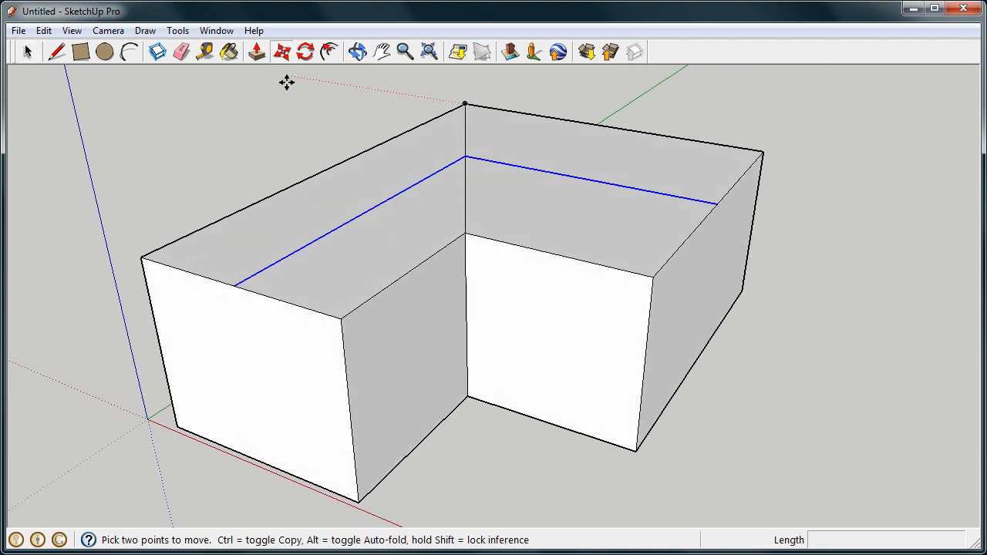
{"action": "left_click", "coordinate": [246, 279]}
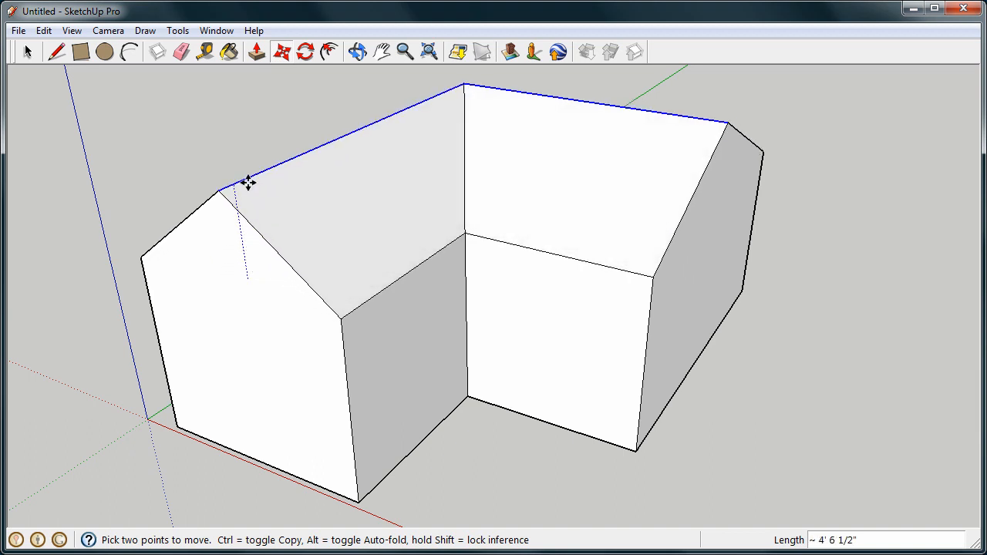
{"action": "left_click", "coordinate": [248, 182]}
{"action": "left_click", "coordinate": [29, 52]}
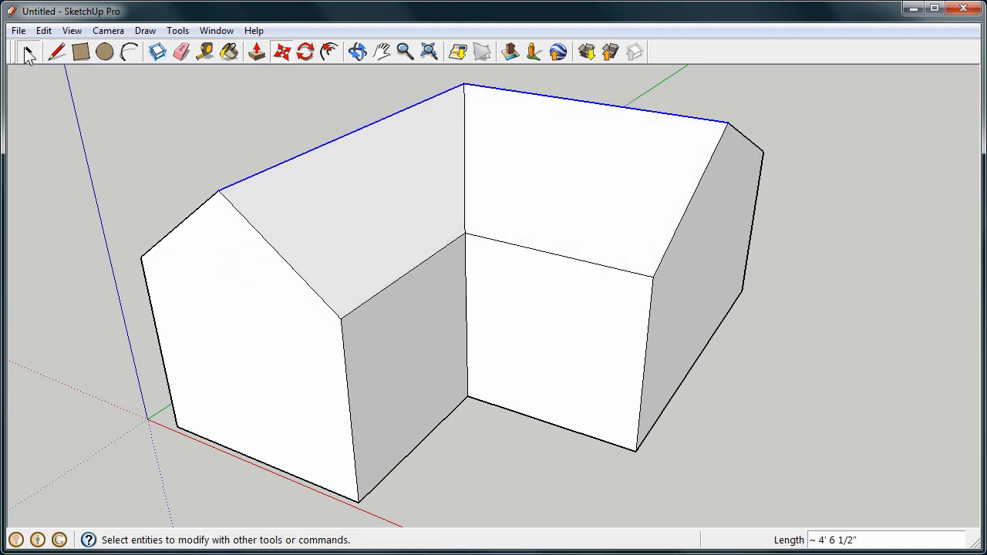
{"action": "left_click", "coordinate": [75, 158]}
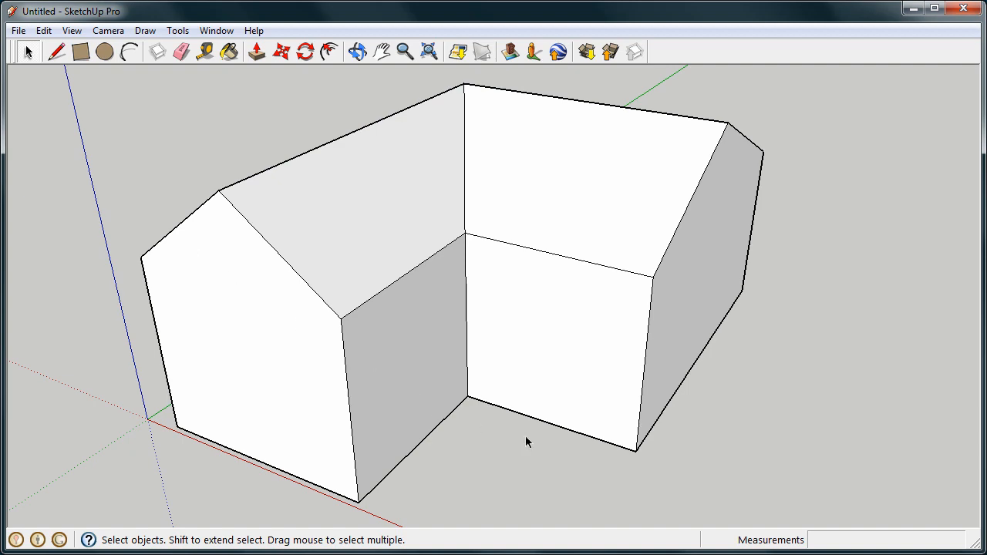
{"action": "middle_click_drag", "start_coordinate": [527, 441], "coordinate": [560, 347]}
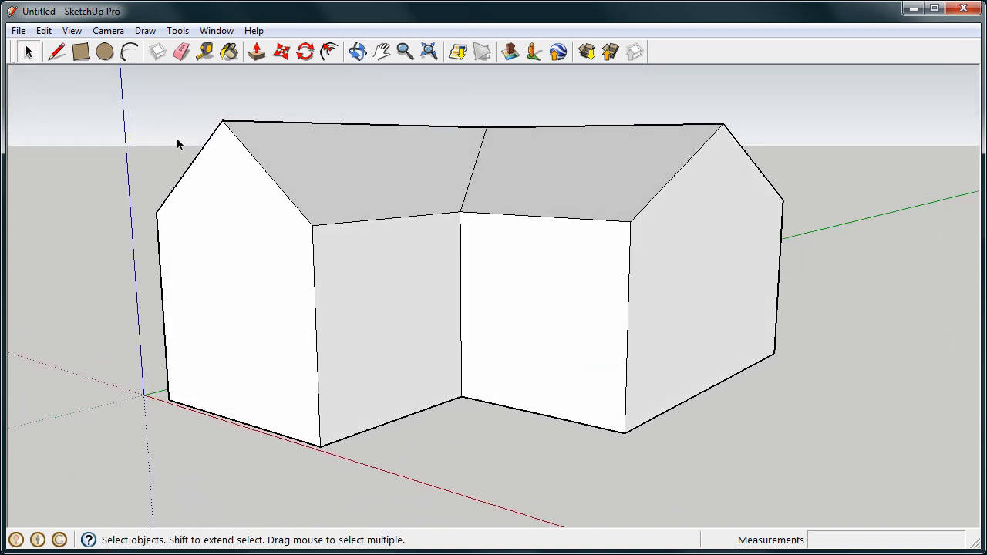
Step: Show the Large Tool Set toolbar
{"action": "left_click", "coordinate": [72, 31]}
{"action": "mouse_move", "coordinate": [74, 53]}
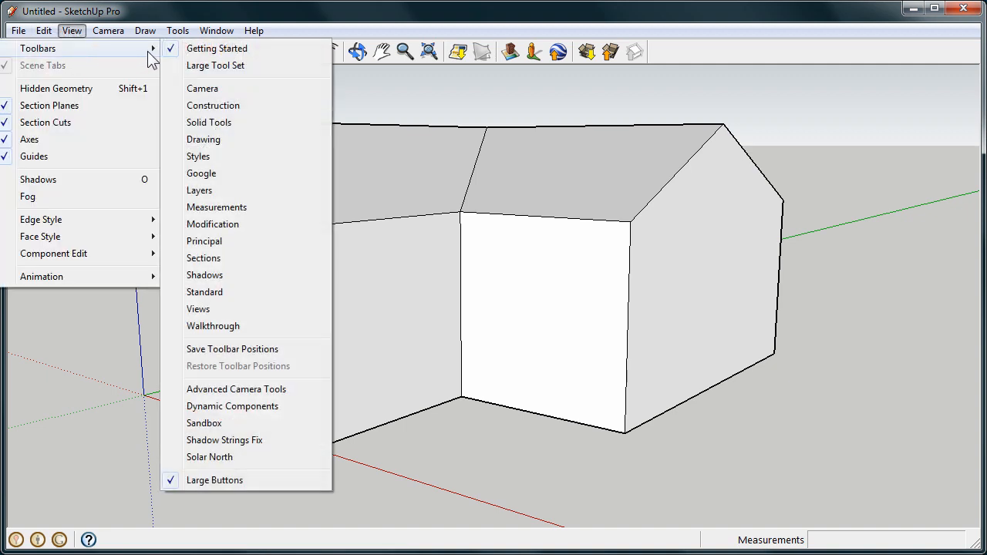
{"action": "left_click", "coordinate": [259, 65]}
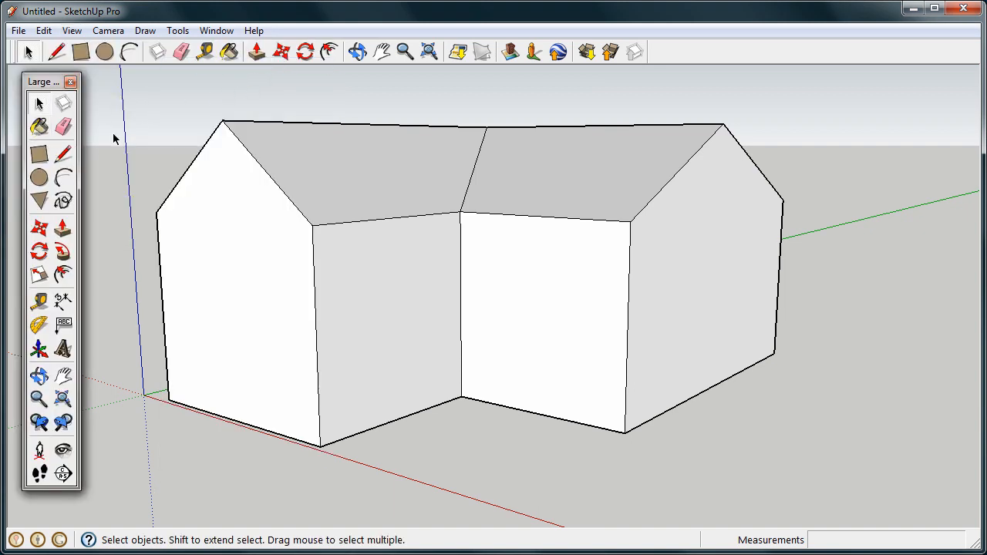
Step: Offset the outlines of the near gable end, the other wing's inner wall and the roof slope above it inward, the slope by about 2' 3 1/2"
{"action": "left_click", "coordinate": [63, 275]}
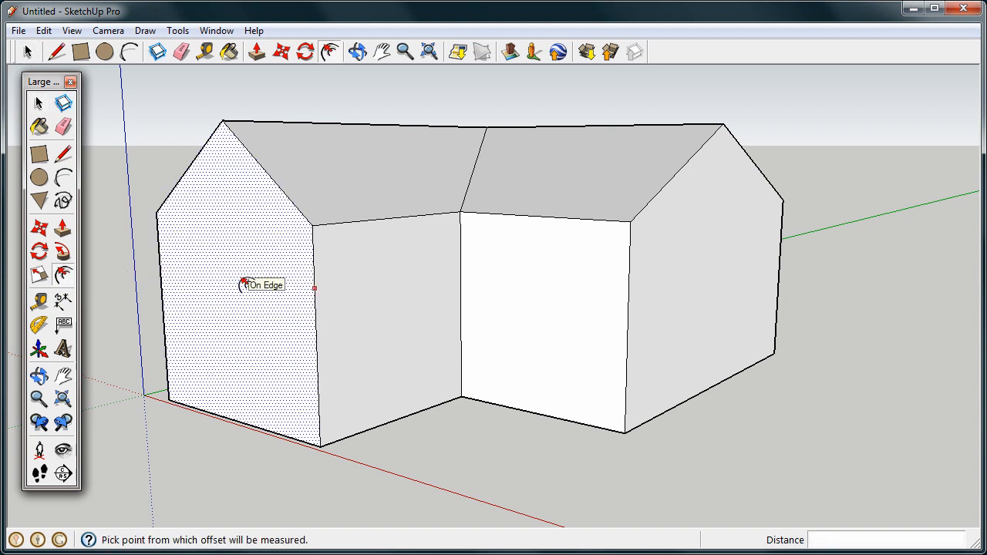
{"action": "left_click", "coordinate": [315, 287]}
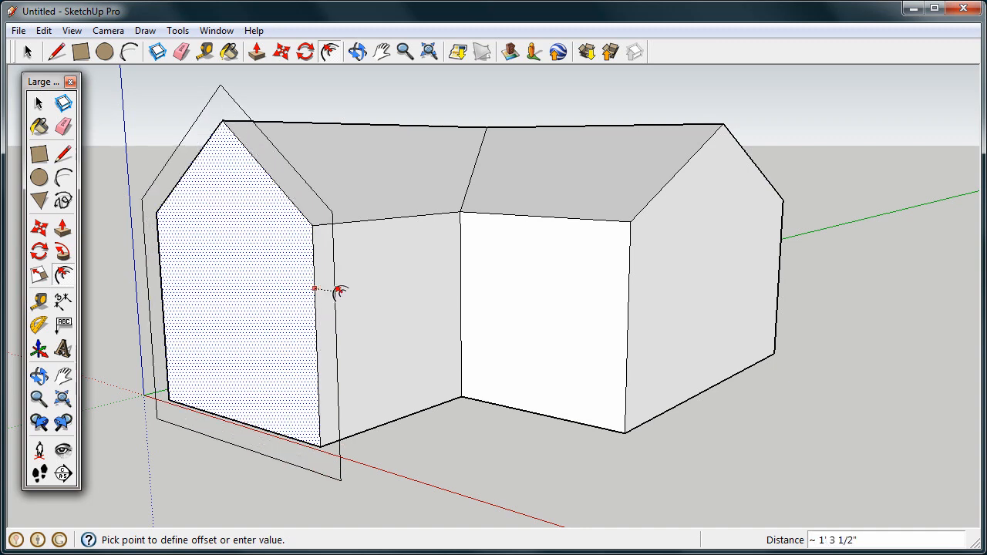
{"action": "left_click", "coordinate": [306, 291]}
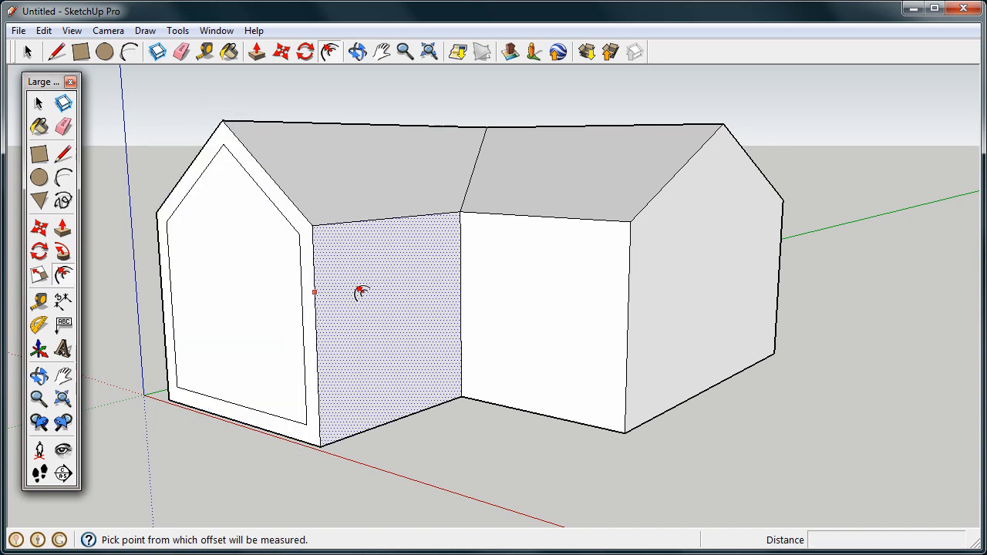
{"action": "left_click", "coordinate": [518, 238]}
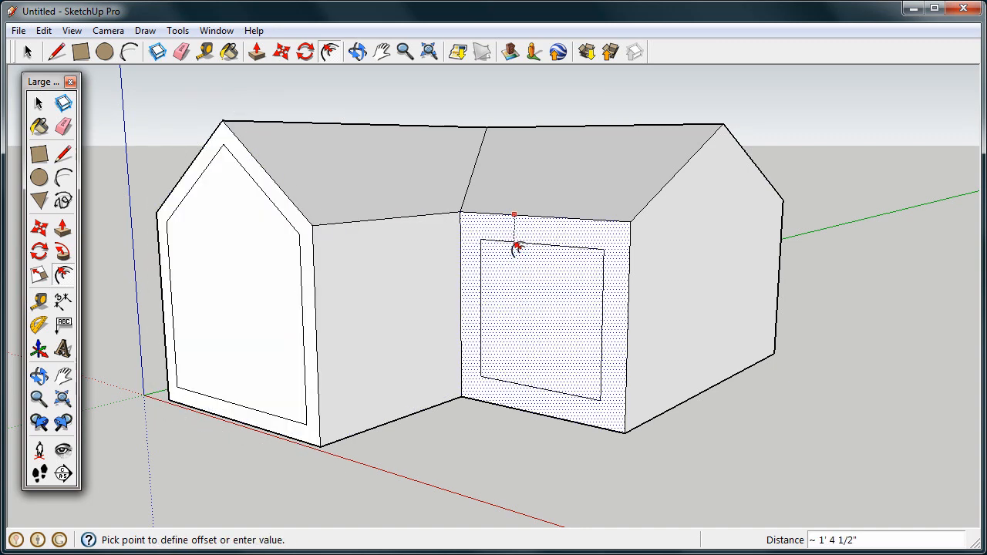
{"action": "left_click", "coordinate": [517, 230]}
{"action": "left_click", "coordinate": [525, 208]}
{"action": "left_click", "coordinate": [524, 194]}
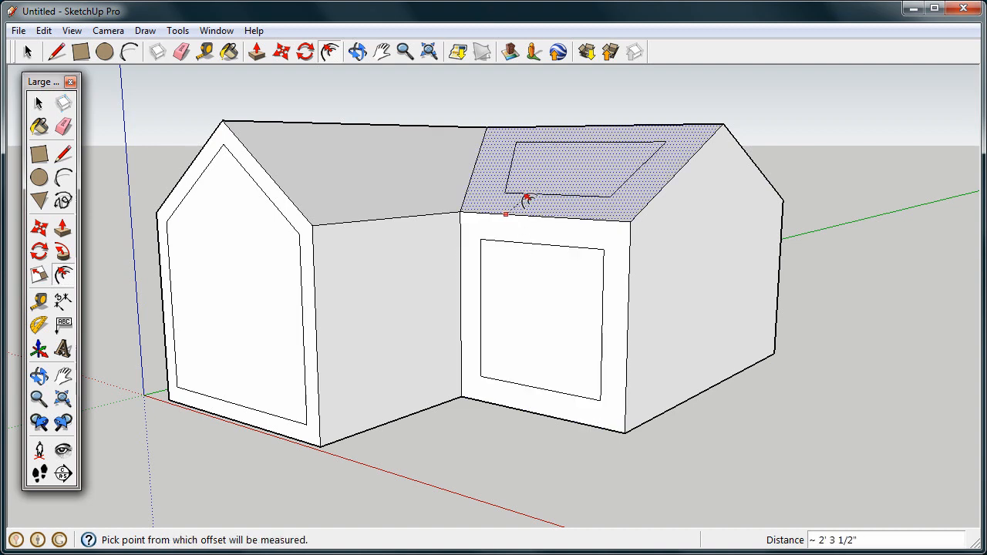
Step: Select the gabled wing's inner side wall and offset its outline inward by about 1' 4 1/2"
{"action": "left_click", "coordinate": [38, 105]}
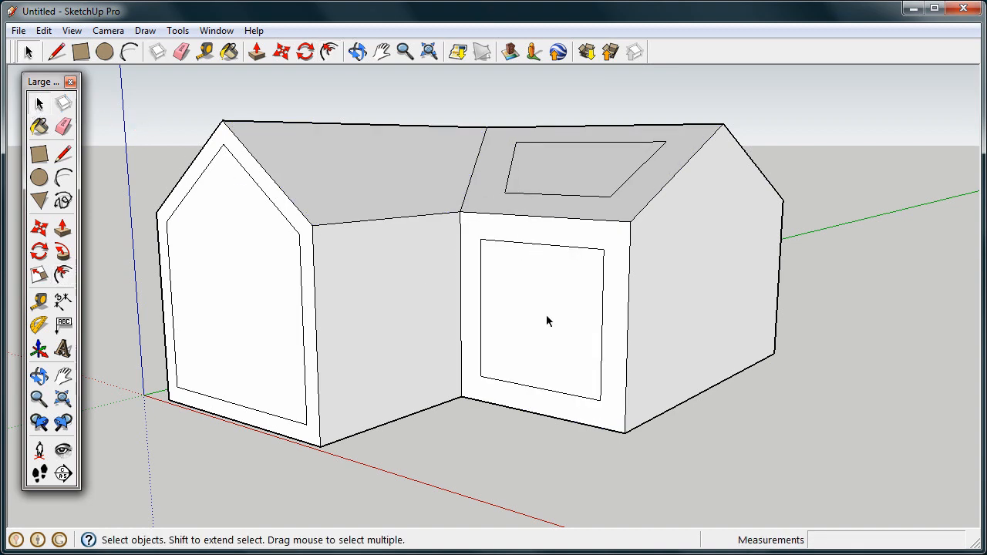
{"action": "left_click", "coordinate": [408, 337]}
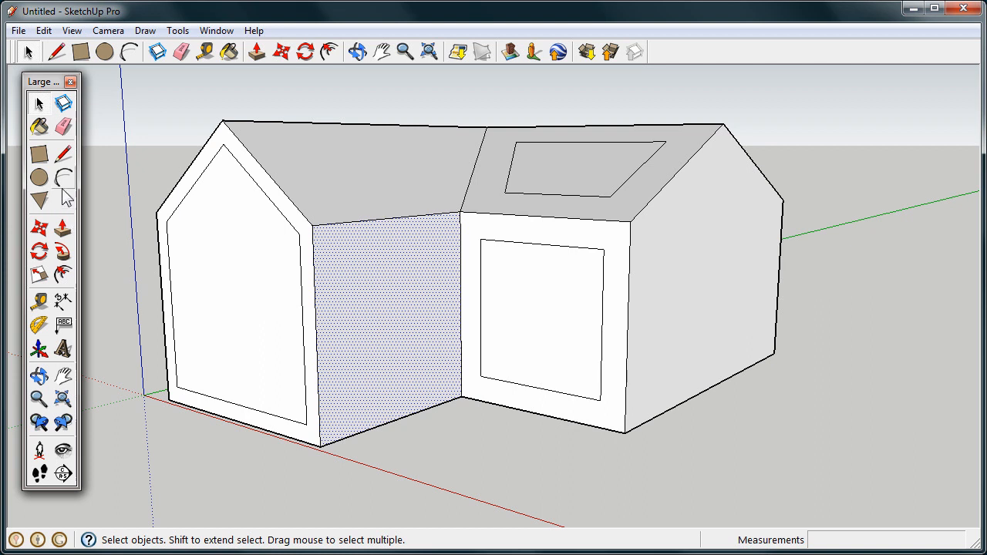
{"action": "left_click", "coordinate": [63, 275]}
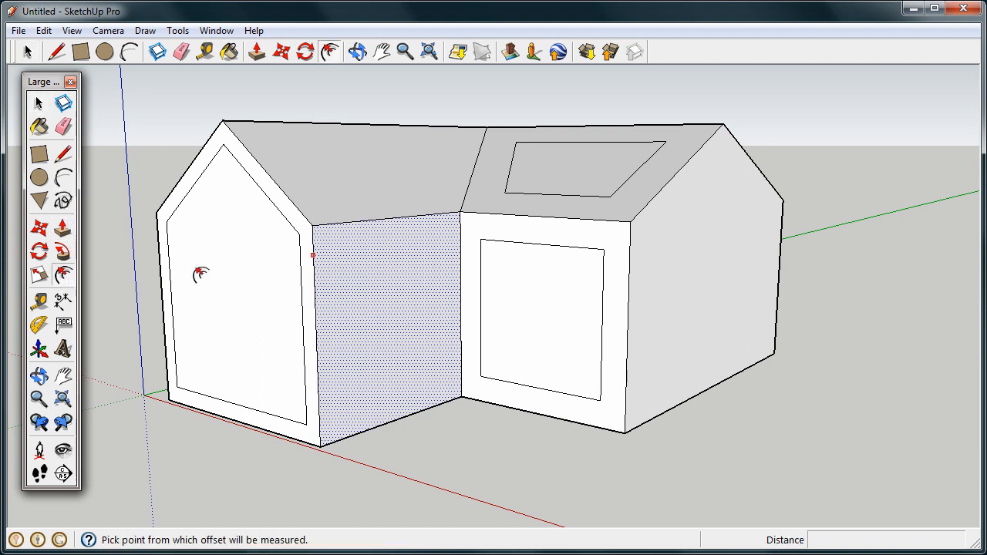
{"action": "left_click", "coordinate": [345, 229]}
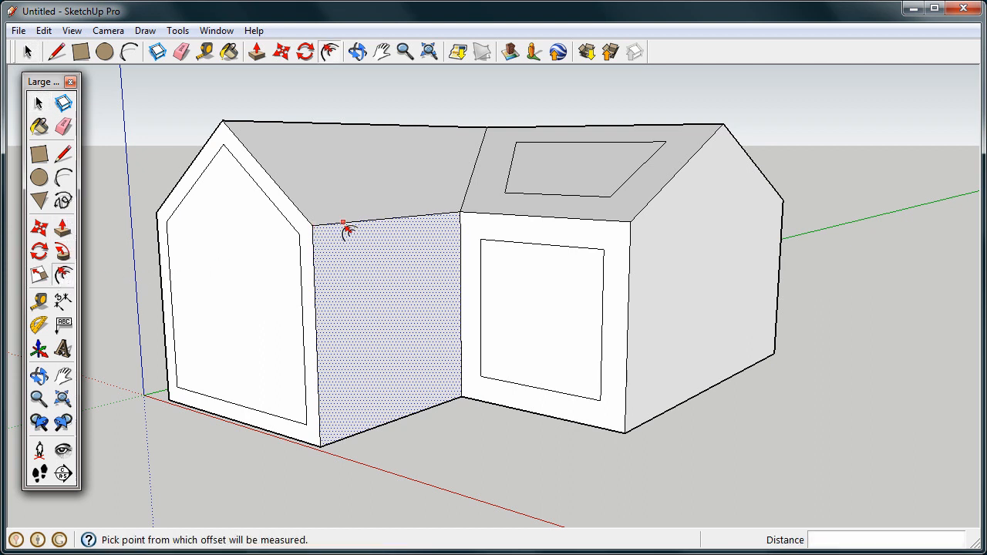
{"action": "left_click", "coordinate": [481, 240]}
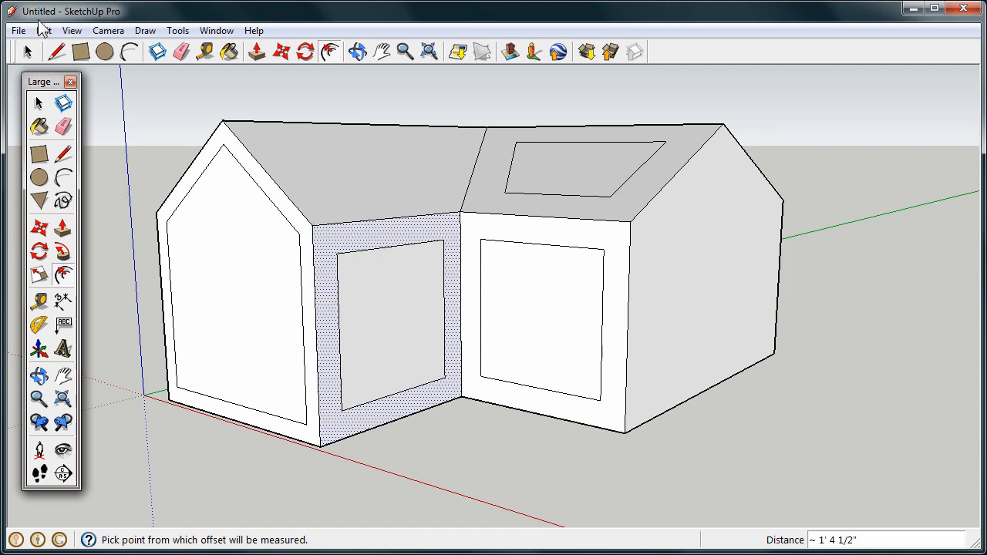
Step: Undo the four trial offsets on the walls and roof slope
{"action": "left_click", "coordinate": [44, 30]}
{"action": "left_click", "coordinate": [46, 48]}
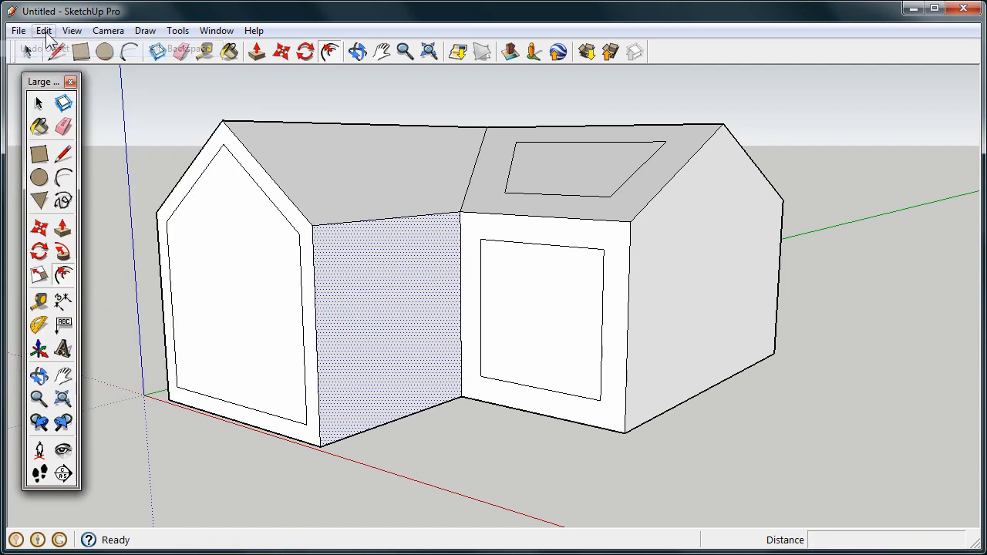
{"action": "left_click", "coordinate": [44, 31]}
{"action": "left_click", "coordinate": [46, 48]}
{"action": "left_click", "coordinate": [44, 31]}
{"action": "left_click", "coordinate": [46, 47]}
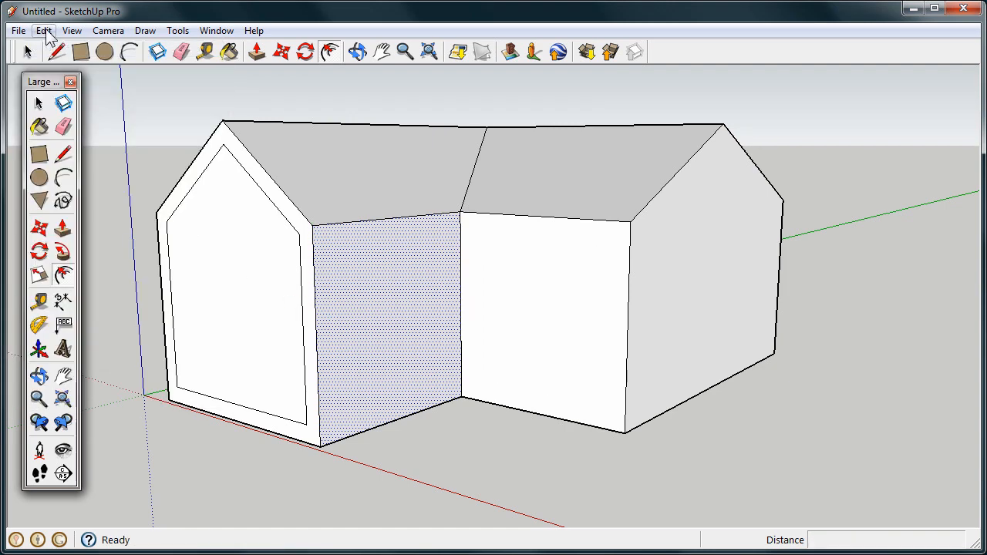
{"action": "left_click", "coordinate": [43, 31]}
{"action": "left_click", "coordinate": [46, 47]}
Step: Select the building's L-shaped underside and offset its outline 6" inward
{"action": "middle_click_drag", "start_coordinate": [532, 417], "coordinate": [503, 202]}
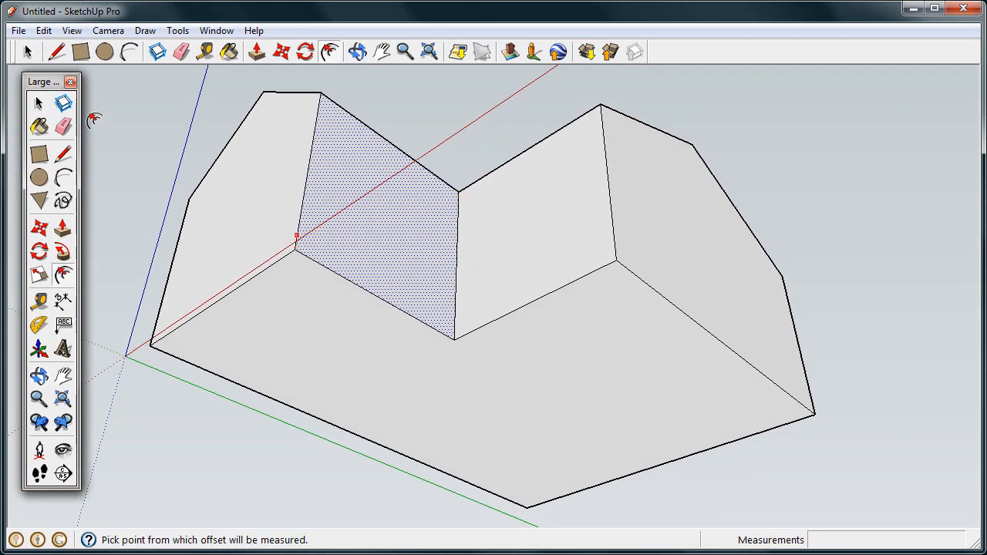
{"action": "left_click", "coordinate": [39, 103]}
{"action": "left_click", "coordinate": [391, 353]}
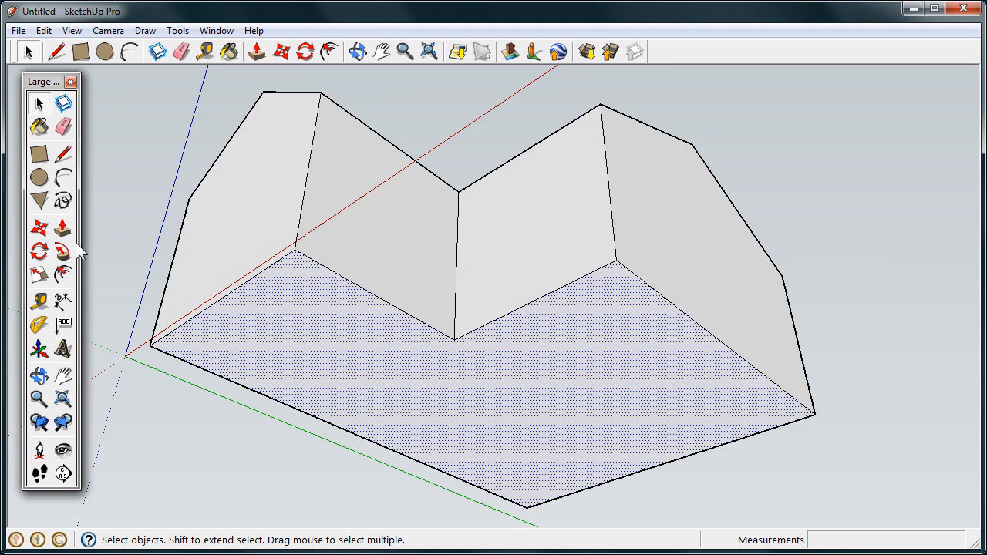
{"action": "left_click", "coordinate": [63, 274]}
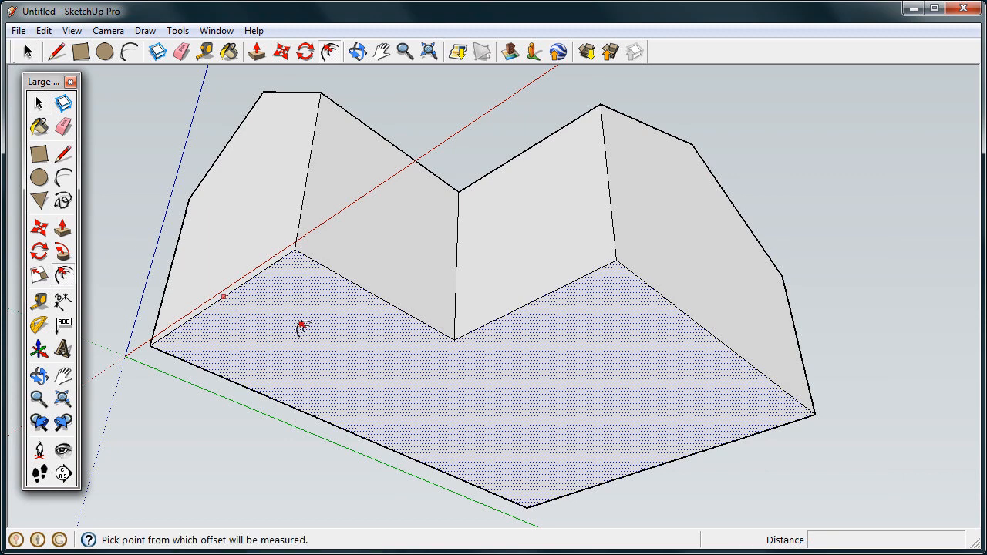
{"action": "left_click", "coordinate": [359, 303]}
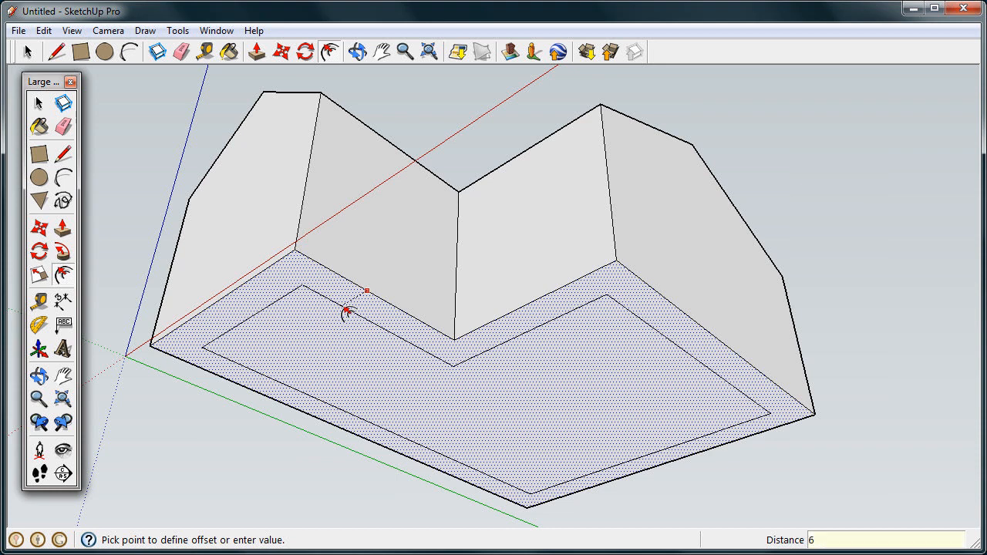
{"action": "key", "text": "Return"}
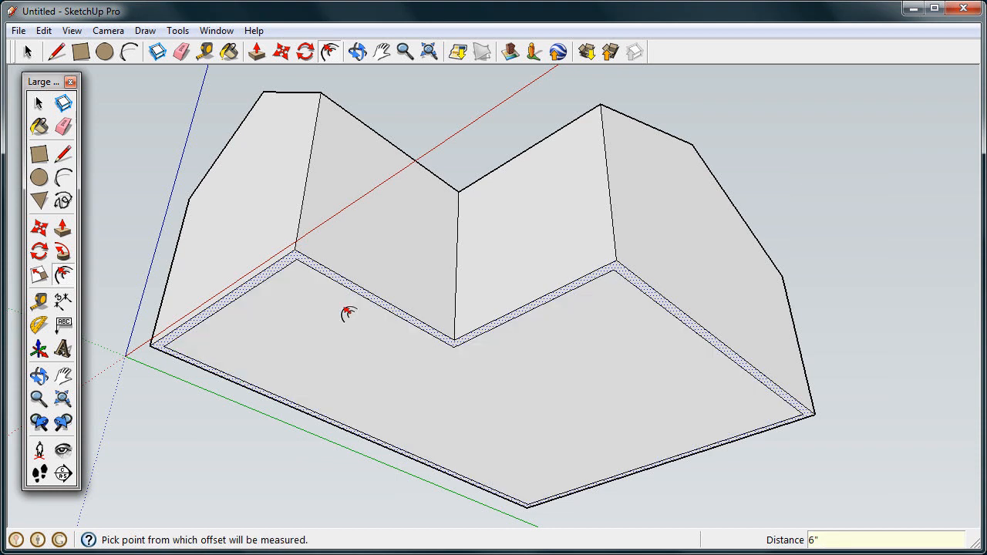
Step: Push the narrow border ring on the underside up 9' 1/2" to leave a roof overhang around the walls
{"action": "left_click", "coordinate": [64, 227]}
{"action": "left_click_drag", "start_coordinate": [295, 266], "coordinate": [330, 116]}
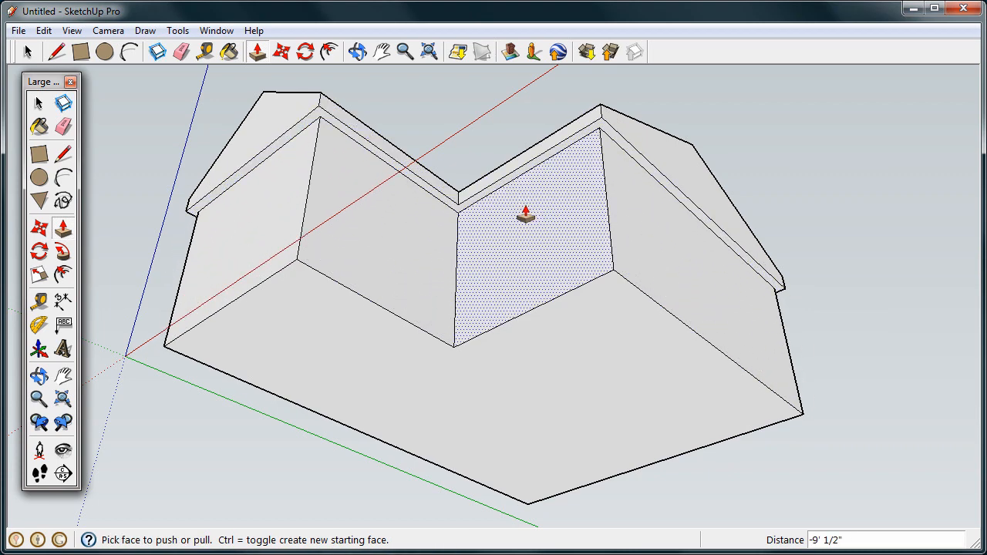
{"action": "key", "text": "o"}
{"action": "left_click_drag", "start_coordinate": [529, 242], "coordinate": [393, 435]}
{"action": "key", "text": "p"}
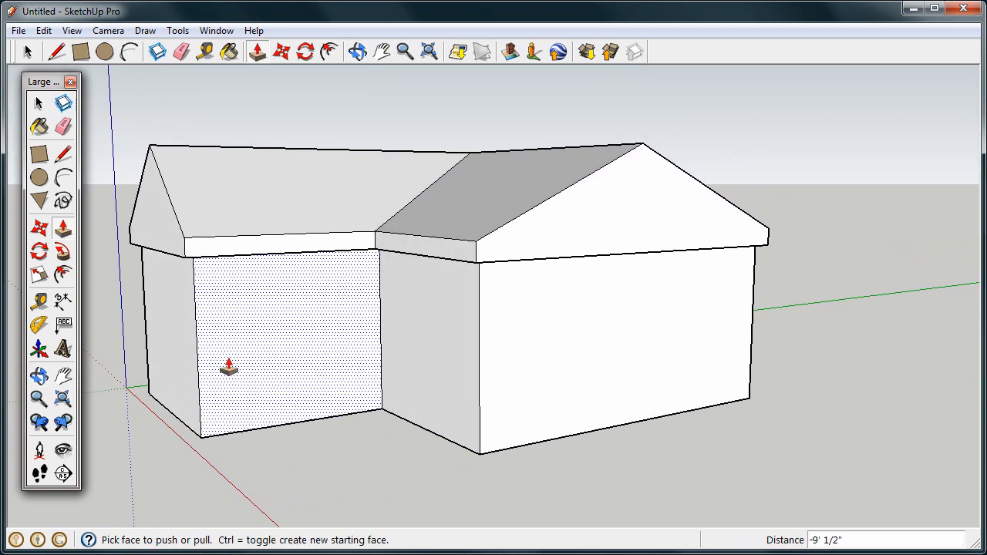
Step: Draw a door rectangle about 3' 4 1/2" by 6' 11" from the gable wall's base edge and a smaller window rectangle beside it
{"action": "left_click", "coordinate": [40, 153]}
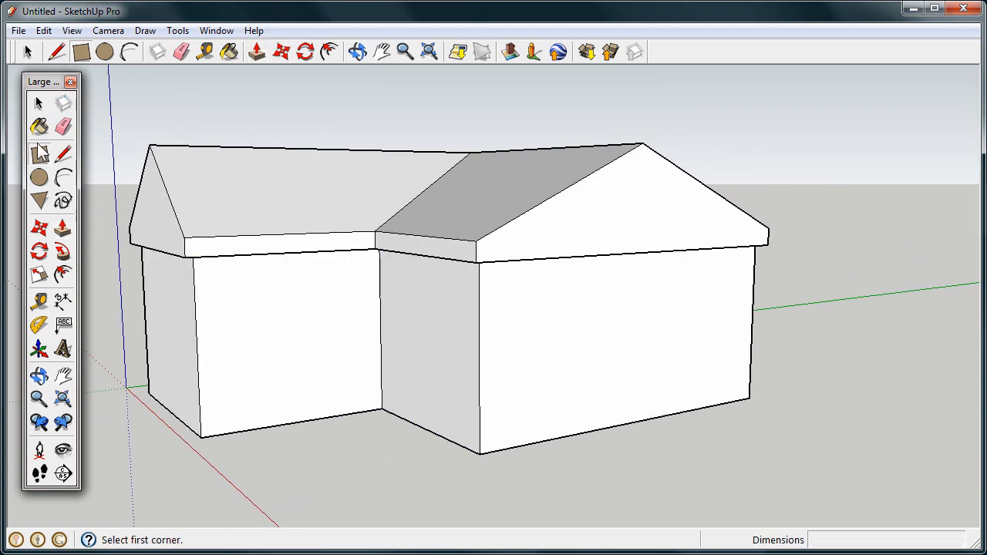
{"action": "left_click", "coordinate": [560, 437]}
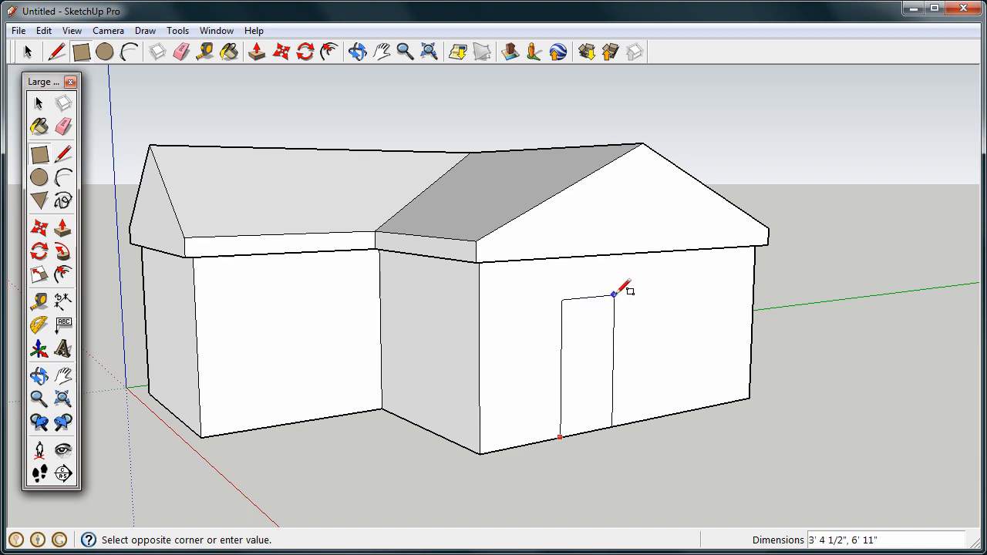
{"action": "left_click", "coordinate": [613, 295]}
{"action": "left_click", "coordinate": [661, 291]}
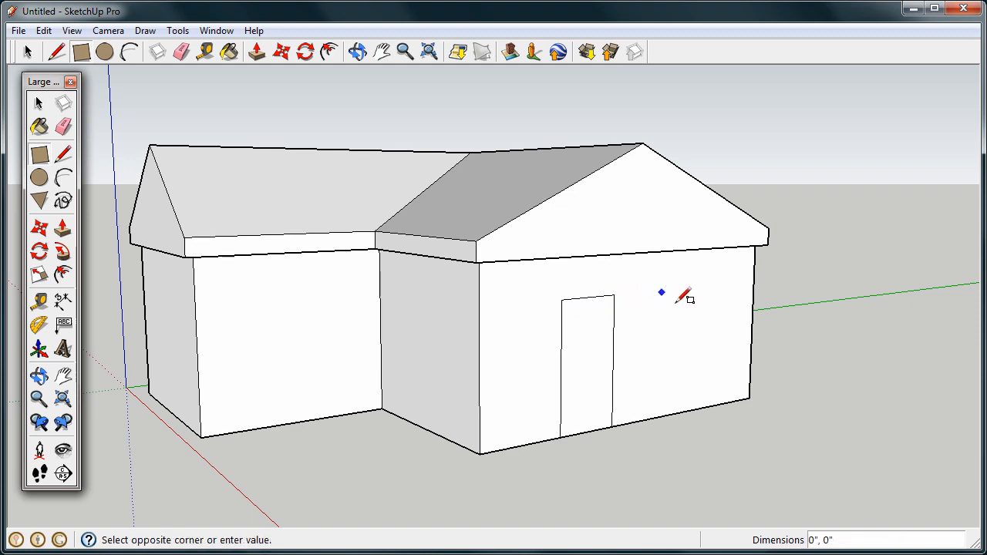
{"action": "left_click", "coordinate": [687, 358]}
Step: Offset the window rectangle's outline outward twice on the gable wall, spacing the outer outline about 3" from the middle one
{"action": "key", "text": "space"}
{"action": "left_click", "coordinate": [650, 410]}
{"action": "scroll", "coordinate": [650, 410], "scroll_direction": "up", "scroll_amount": 6}
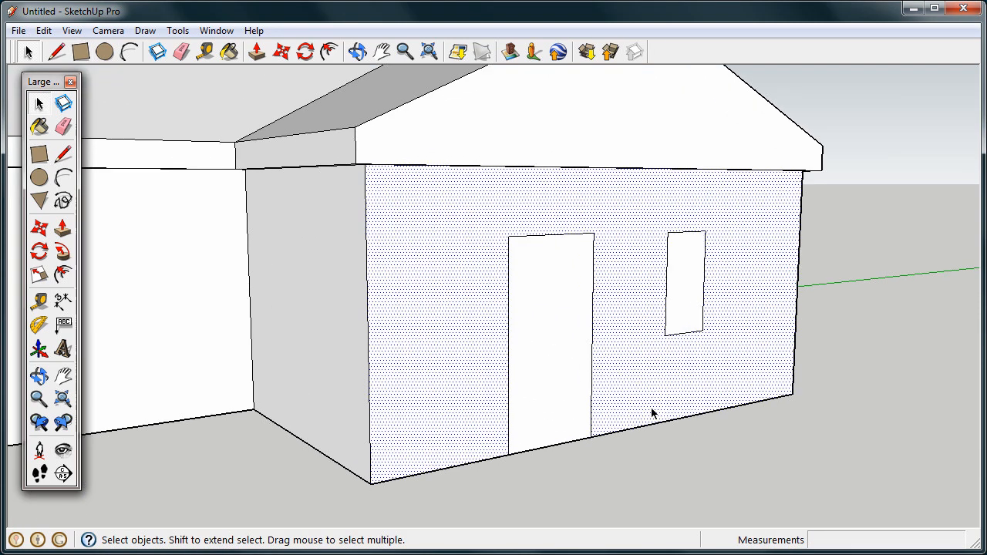
{"action": "scroll", "coordinate": [659, 356], "scroll_direction": "up", "scroll_amount": 2}
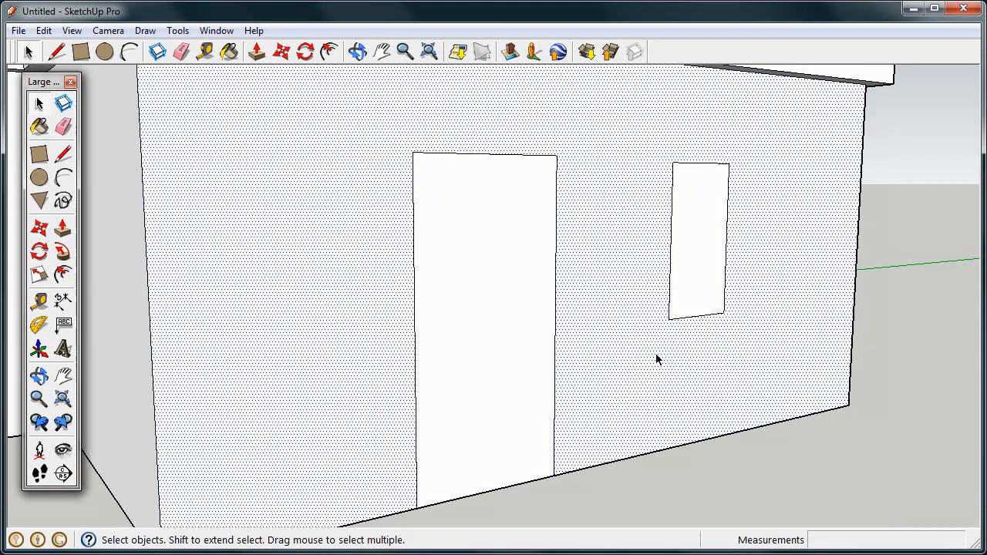
{"action": "left_click", "coordinate": [678, 284]}
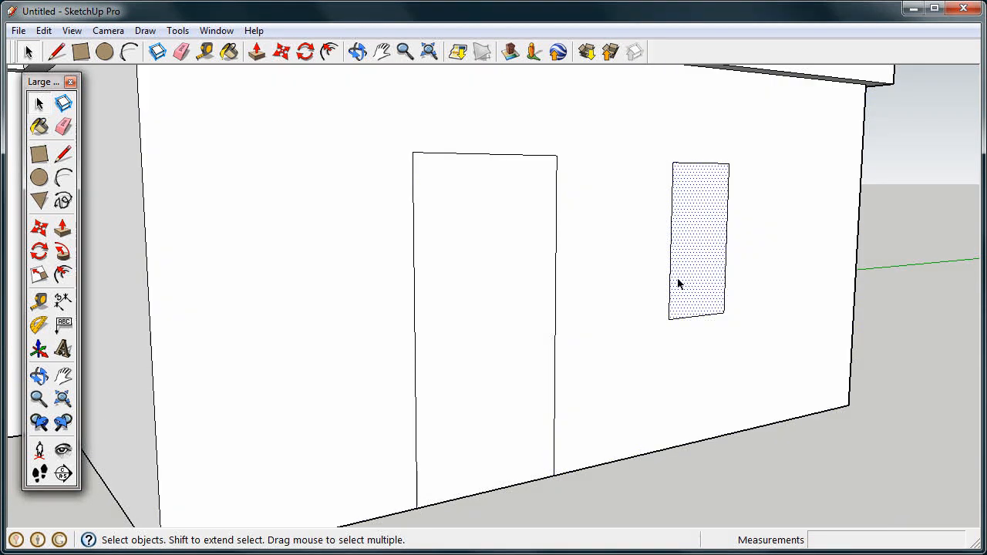
{"action": "left_click", "coordinate": [62, 274]}
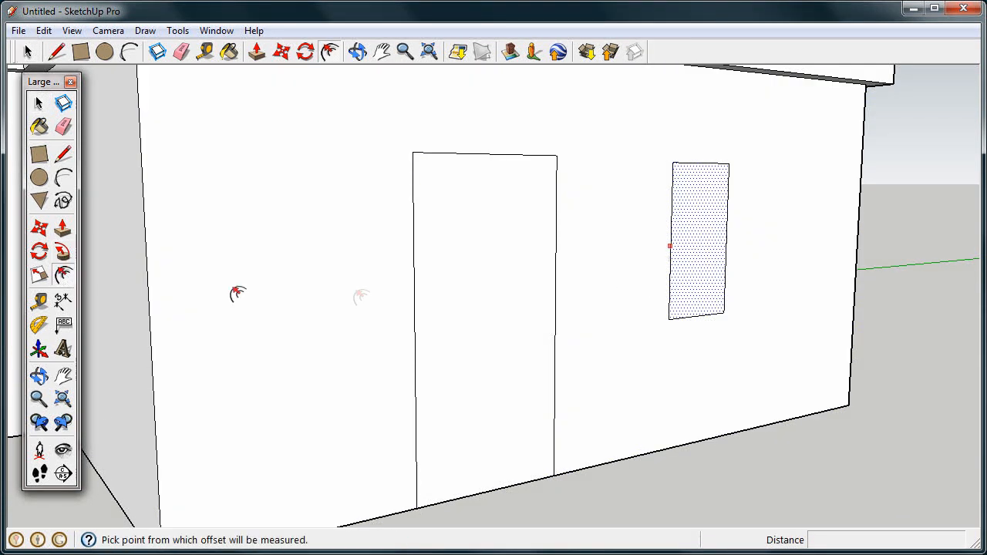
{"action": "left_click", "coordinate": [669, 274]}
{"action": "left_click", "coordinate": [672, 274]}
{"action": "left_click", "coordinate": [669, 276]}
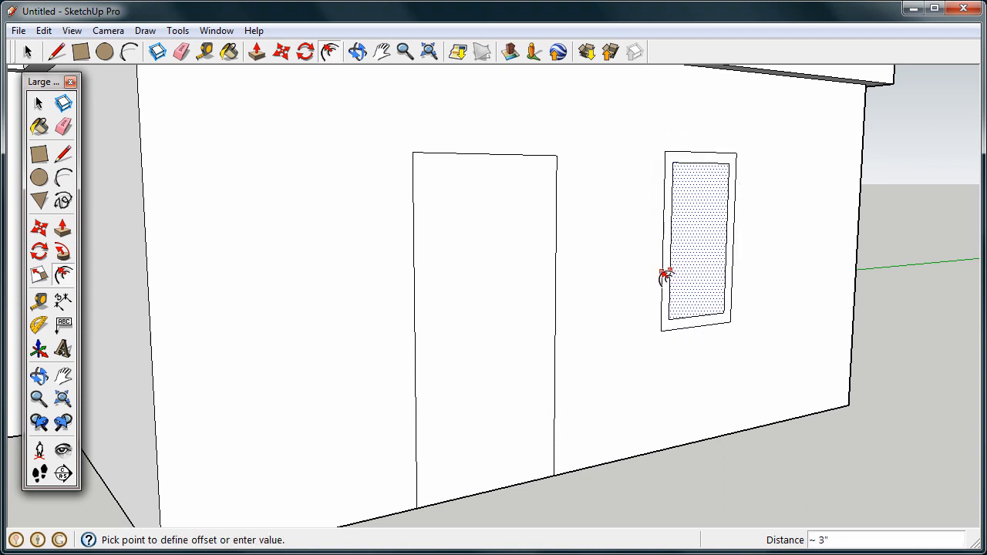
{"action": "left_click", "coordinate": [661, 276]}
Step: Push the window pane 2 1/2" into the wall and pull the outermost window frame ring out 1"
{"action": "left_click", "coordinate": [62, 227]}
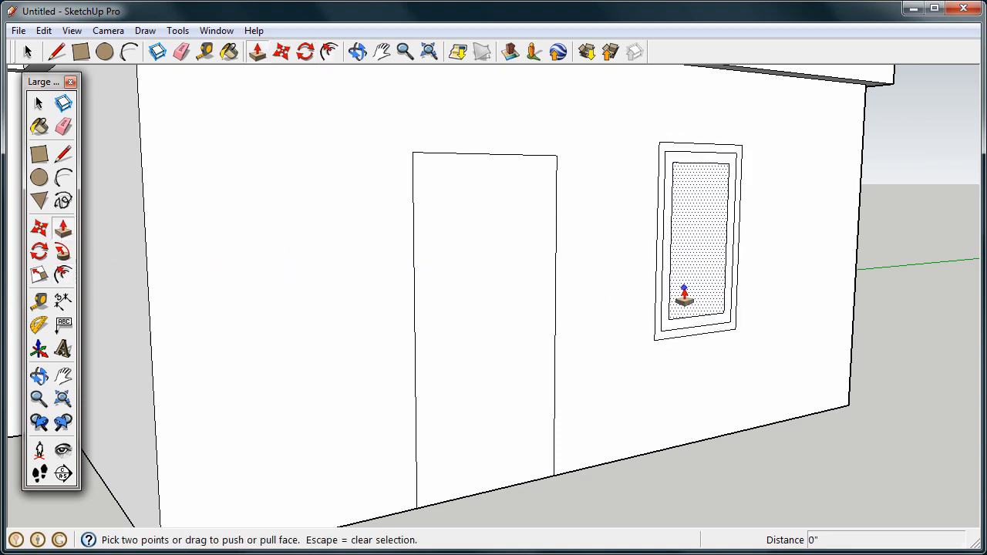
{"action": "left_click", "coordinate": [686, 291]}
{"action": "left_click", "coordinate": [687, 280]}
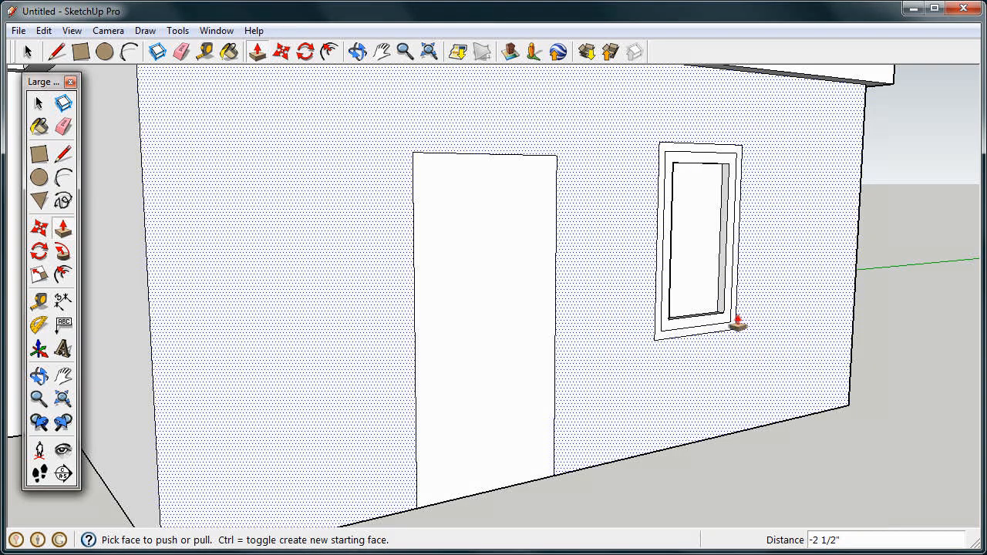
{"action": "scroll", "coordinate": [733, 324], "scroll_direction": "up", "scroll_amount": 3}
{"action": "left_click", "coordinate": [733, 324]}
{"action": "left_click", "coordinate": [738, 330]}
{"action": "scroll", "coordinate": [734, 329], "scroll_direction": "down", "scroll_amount": 5}
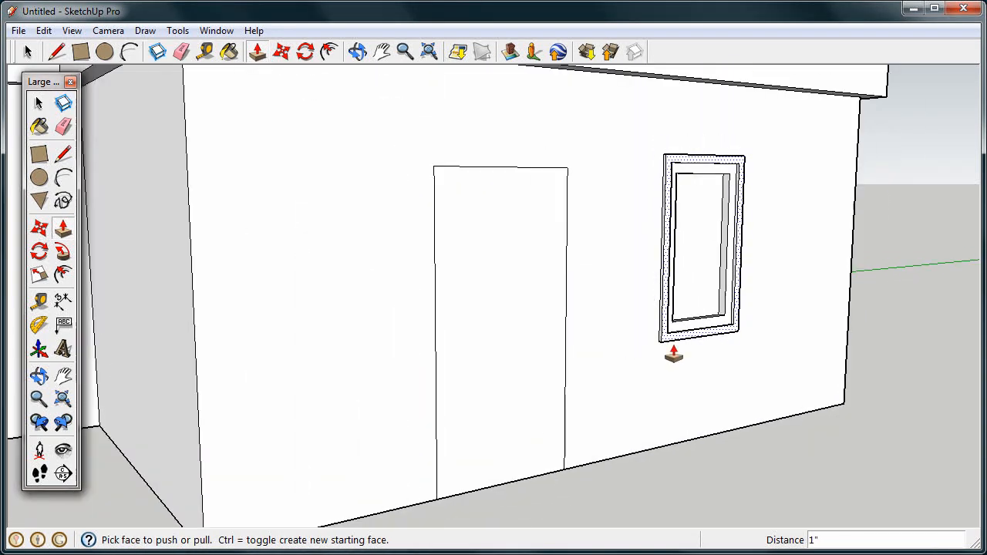
Step: Try to offset the door face's full outline outward, and undo the offset
{"action": "key", "text": "f"}
{"action": "left_click", "coordinate": [435, 301]}
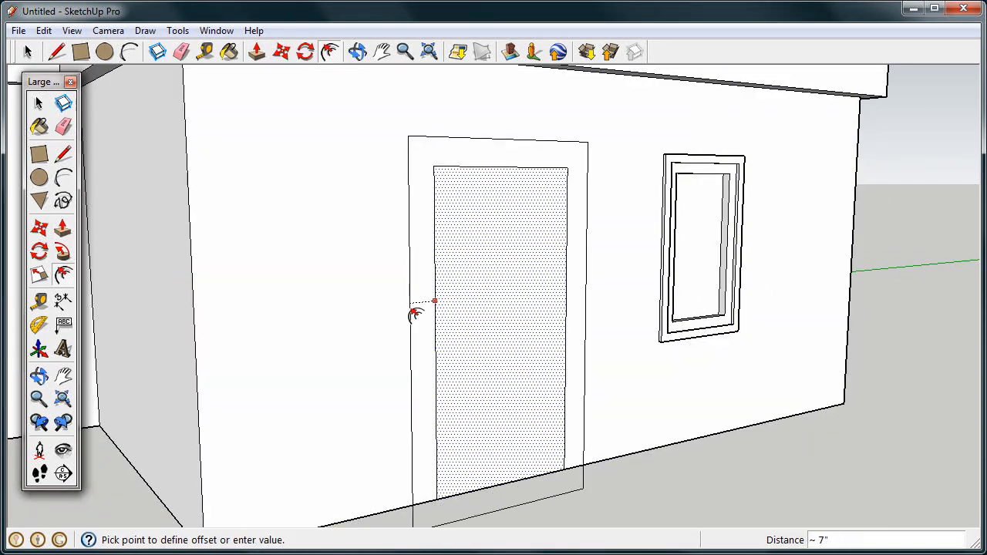
{"action": "left_click", "coordinate": [417, 317]}
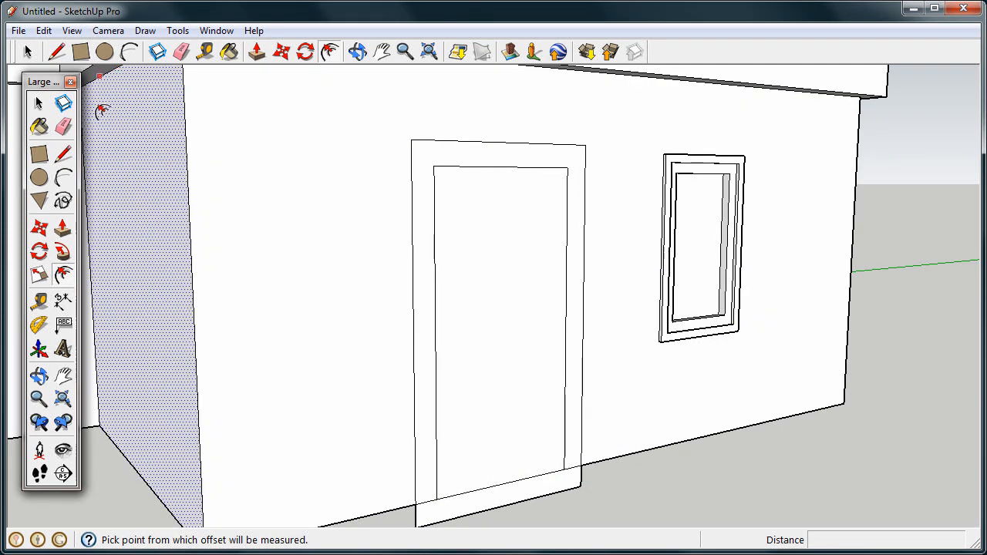
{"action": "left_click", "coordinate": [44, 31]}
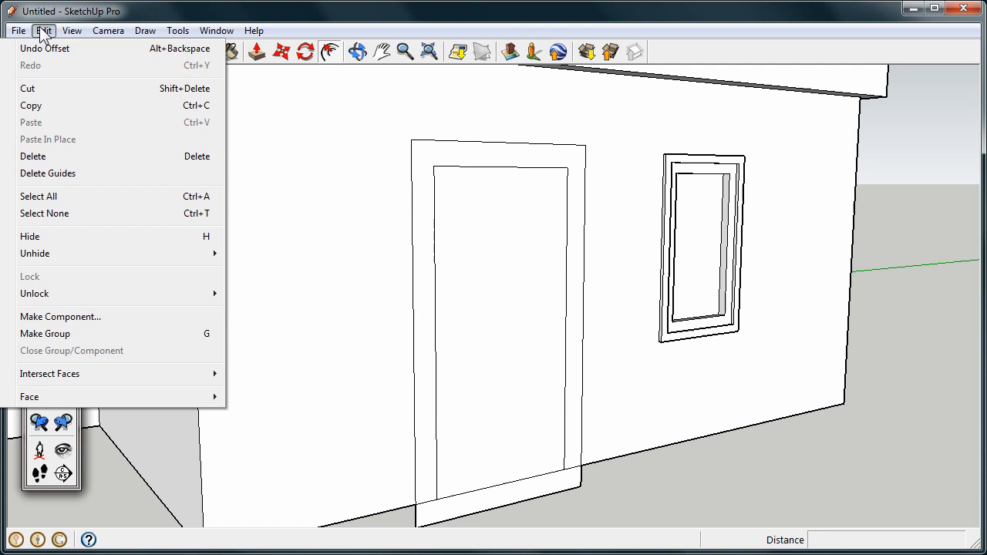
{"action": "left_click", "coordinate": [82, 51]}
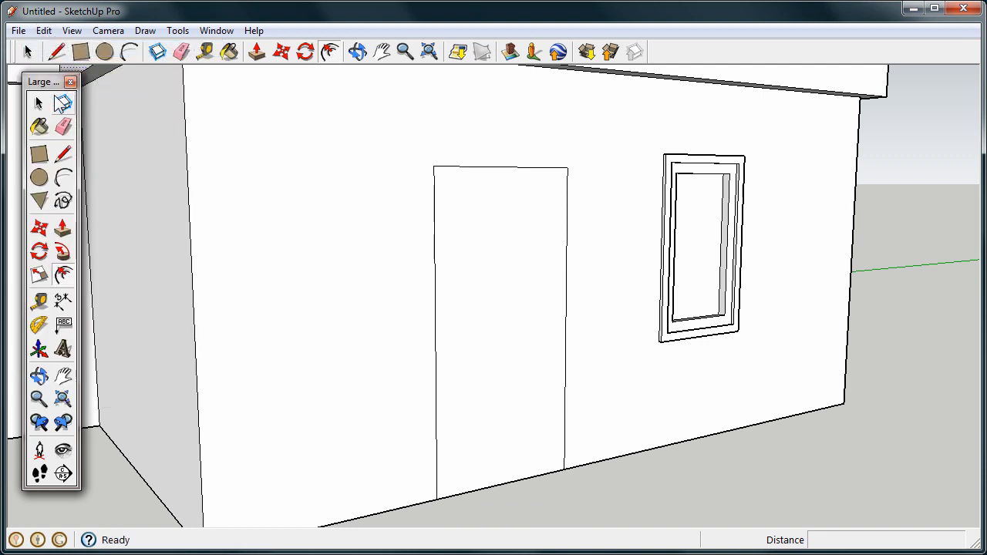
Step: Select only the door's two side edges and top edge and offset them outward about 4"
{"action": "left_click", "coordinate": [41, 108]}
{"action": "left_click", "coordinate": [41, 108]}
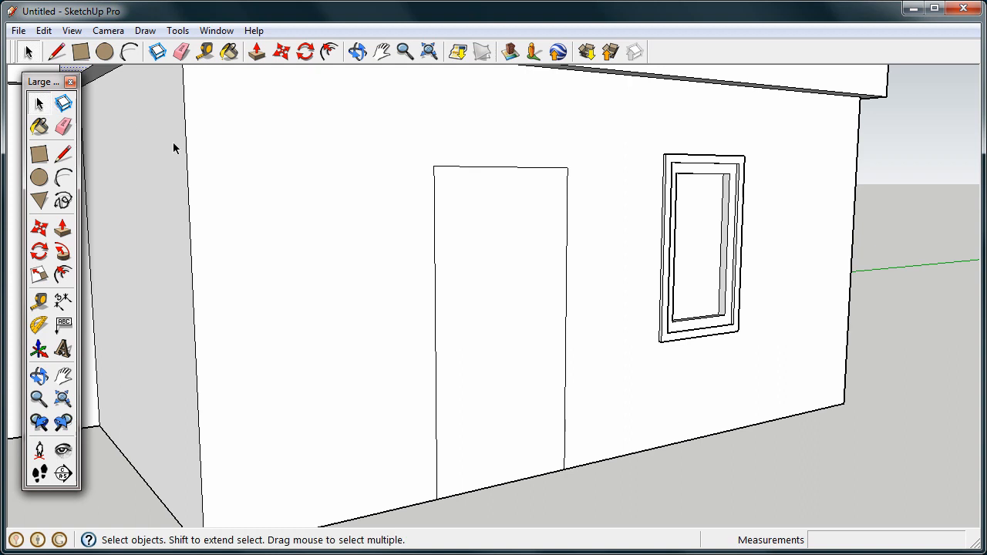
{"action": "left_click", "coordinate": [435, 312]}
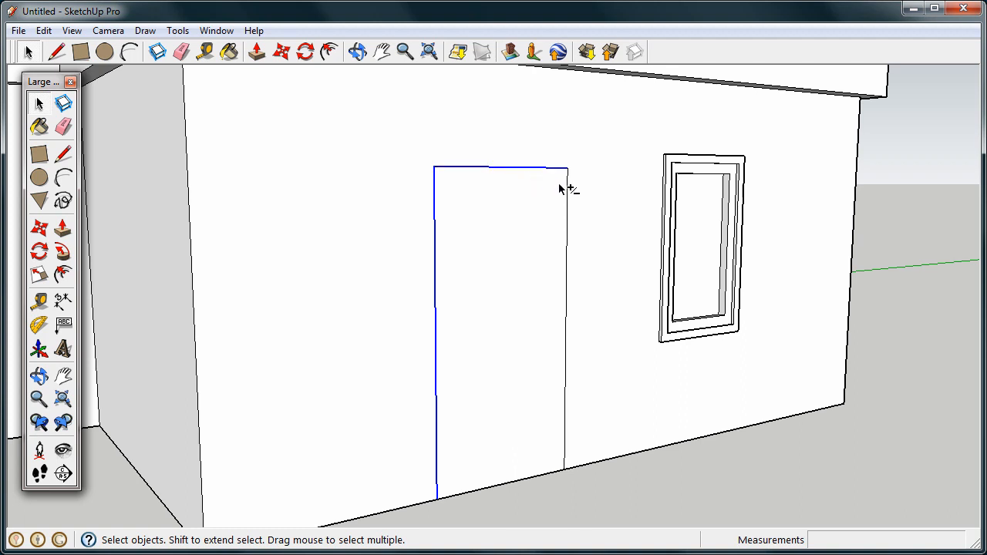
{"action": "left_click", "coordinate": [64, 275]}
{"action": "left_click", "coordinate": [428, 318]}
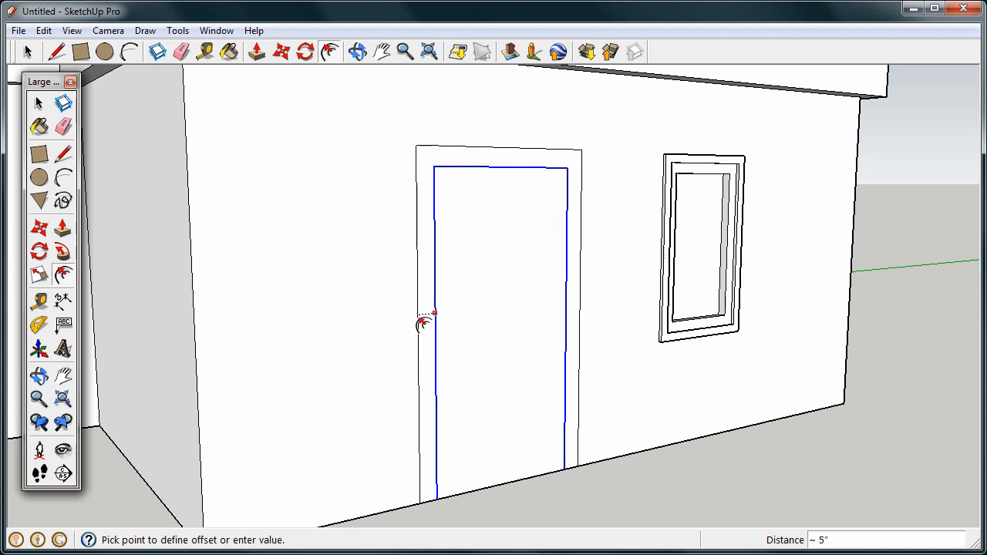
{"action": "left_click", "coordinate": [424, 320]}
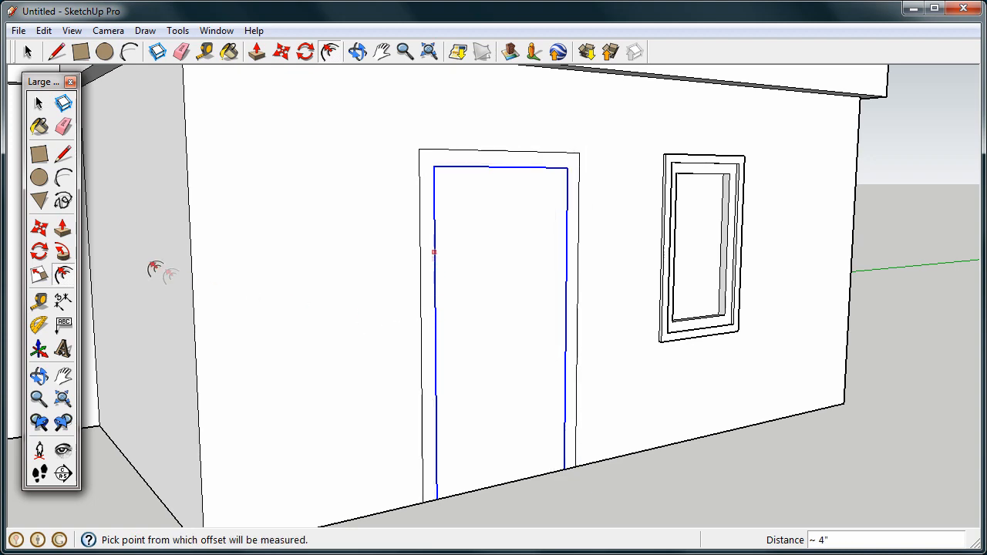
Step: Push the door face 3 1/2" into the wall and pull the surrounding door frame out 3"
{"action": "left_click", "coordinate": [63, 230]}
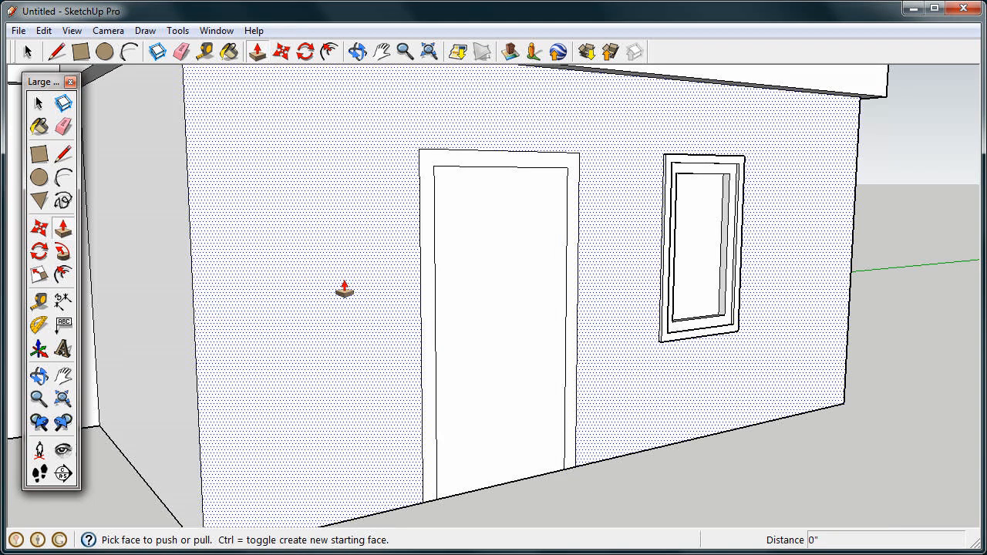
{"action": "left_click", "coordinate": [511, 355]}
{"action": "left_click", "coordinate": [508, 357]}
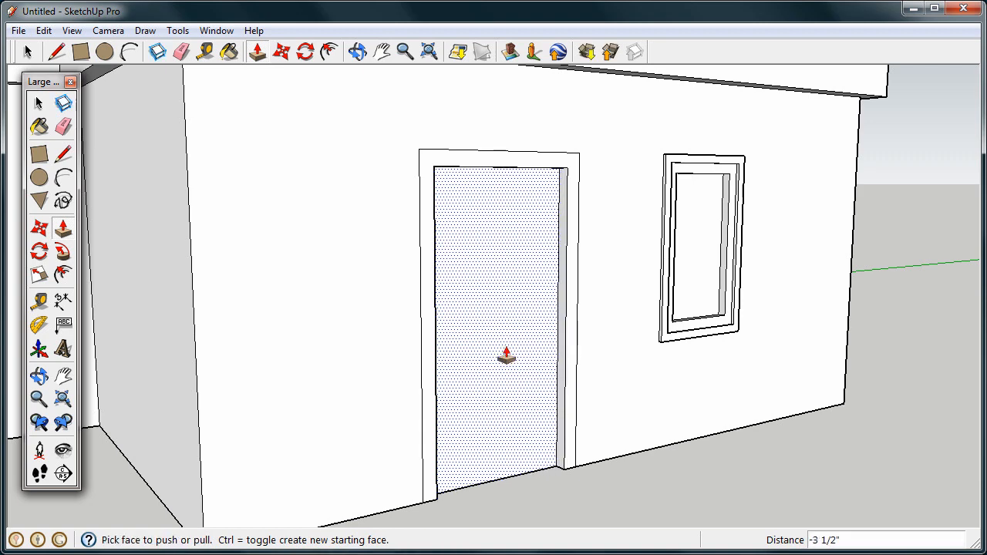
{"action": "left_click", "coordinate": [572, 429]}
{"action": "left_click", "coordinate": [575, 428]}
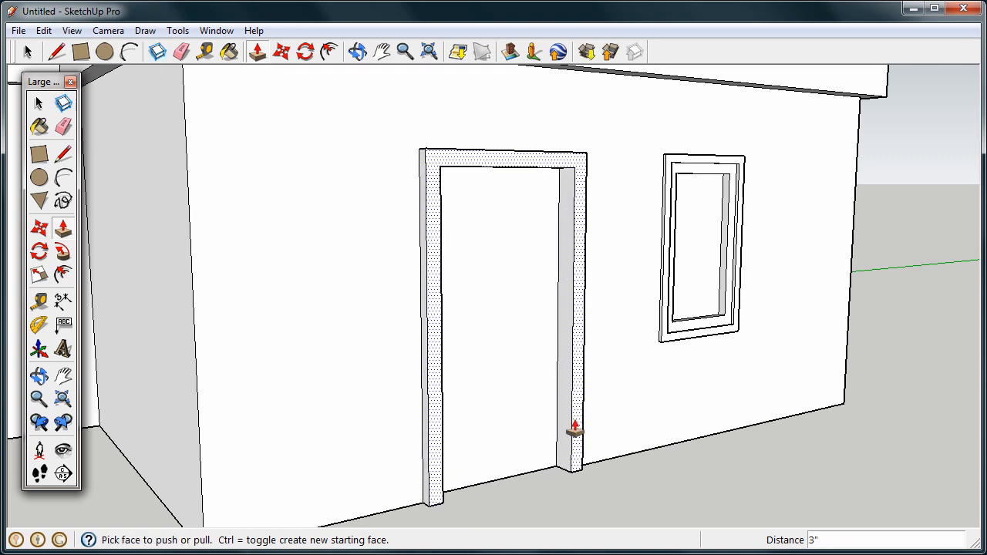
Step: Draw a 3" line across the outer side face of the door frame away from the window, a short way above the ground
{"action": "scroll", "coordinate": [559, 394], "scroll_direction": "down", "scroll_amount": 4}
{"action": "middle_click_drag", "start_coordinate": [558, 388], "coordinate": [610, 346]}
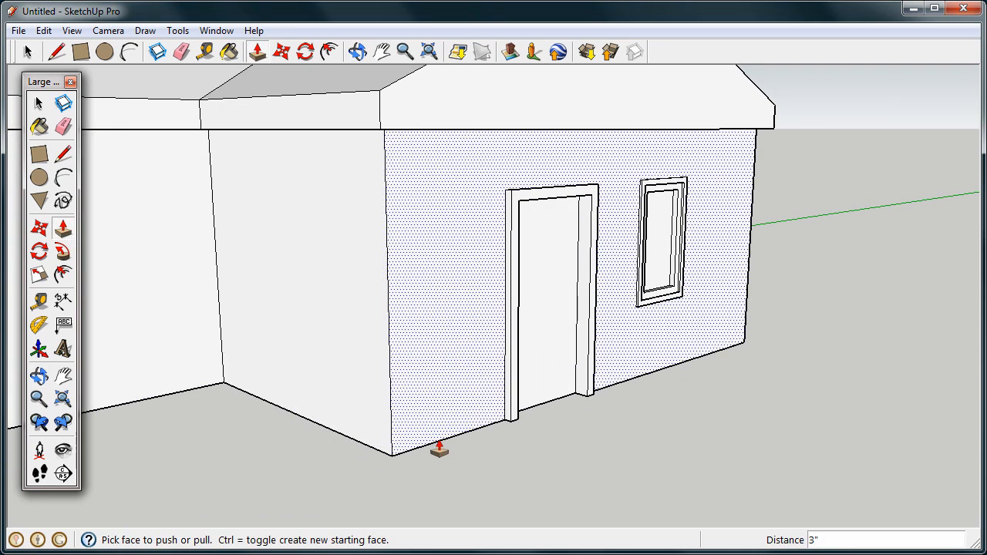
{"action": "scroll", "coordinate": [485, 441], "scroll_direction": "up", "scroll_amount": 4}
{"action": "scroll", "coordinate": [529, 414], "scroll_direction": "up", "scroll_amount": 2}
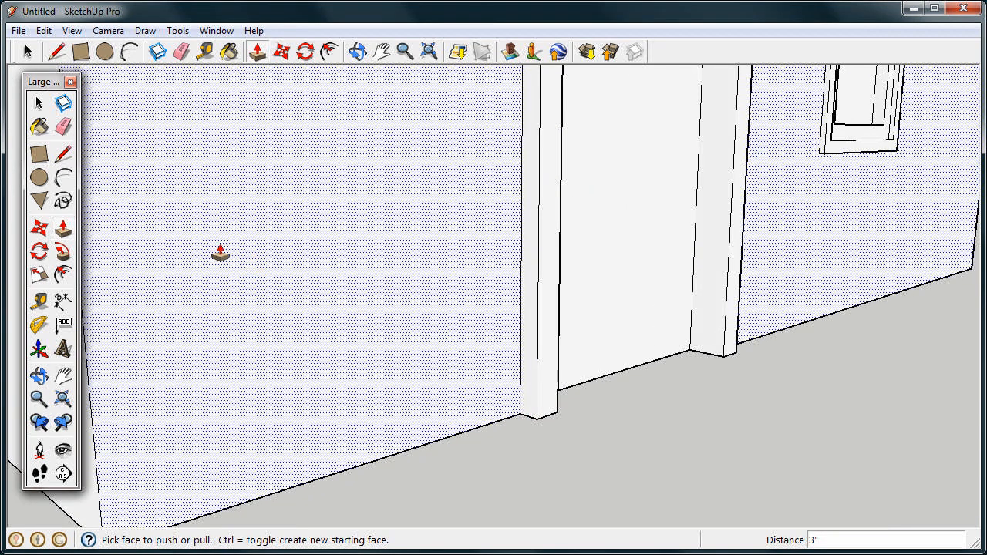
{"action": "left_click", "coordinate": [63, 154]}
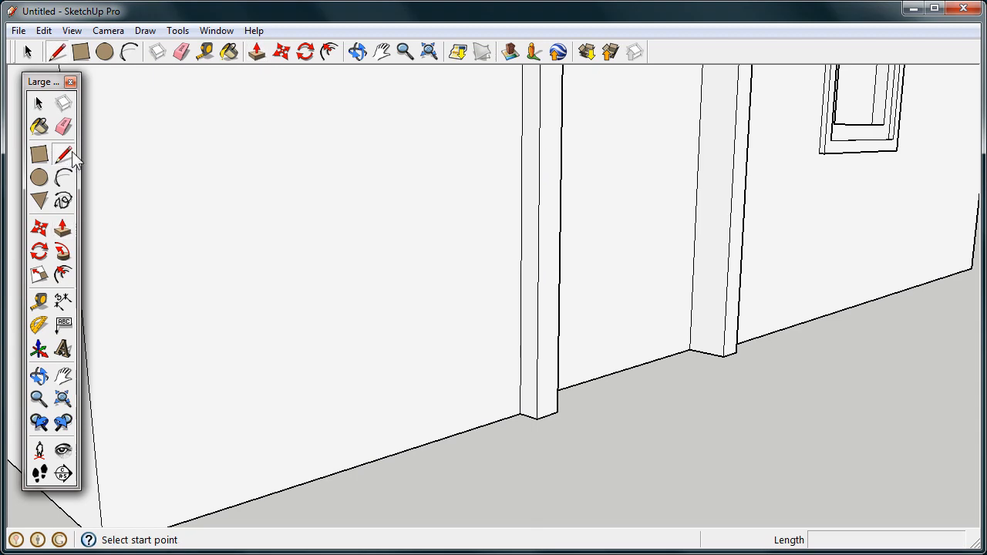
{"action": "left_click", "coordinate": [521, 281]}
{"action": "left_click", "coordinate": [539, 283]}
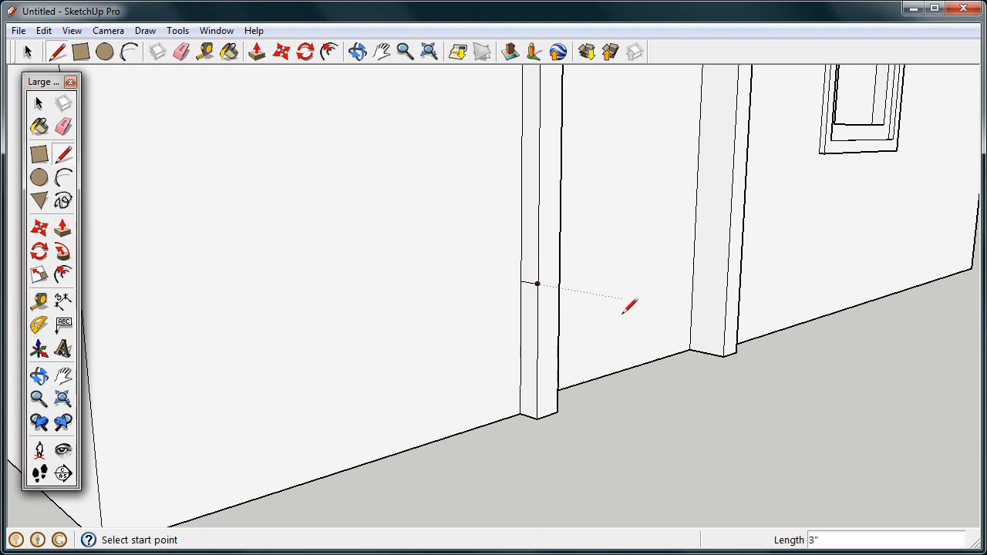
Step: Try to push/pull the lower frame side face about 4' 5 1/2" along the wall to the corner, and undo it
{"action": "middle_click_drag", "start_coordinate": [629, 307], "coordinate": [434, 310]}
{"action": "left_click", "coordinate": [64, 229]}
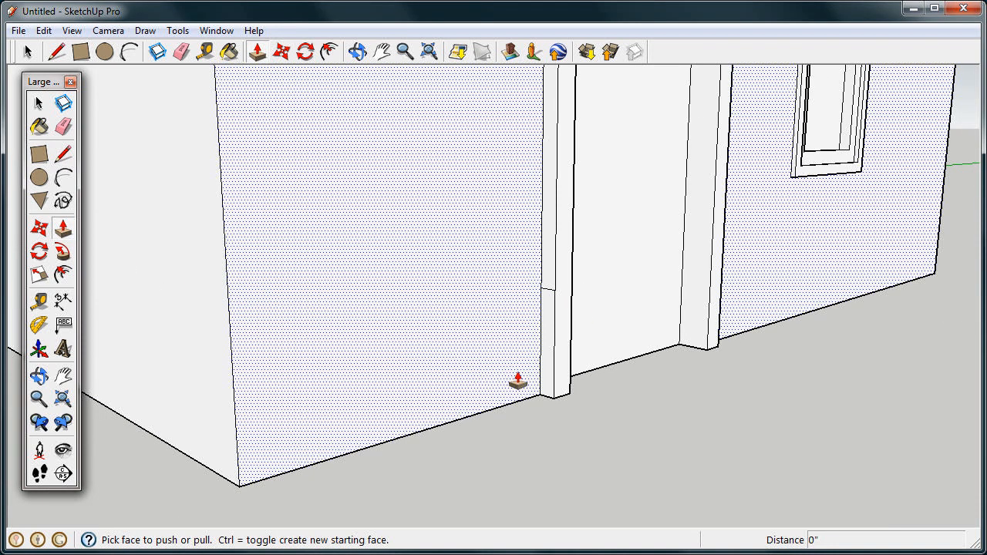
{"action": "left_click_drag", "start_coordinate": [545, 370], "coordinate": [201, 428]}
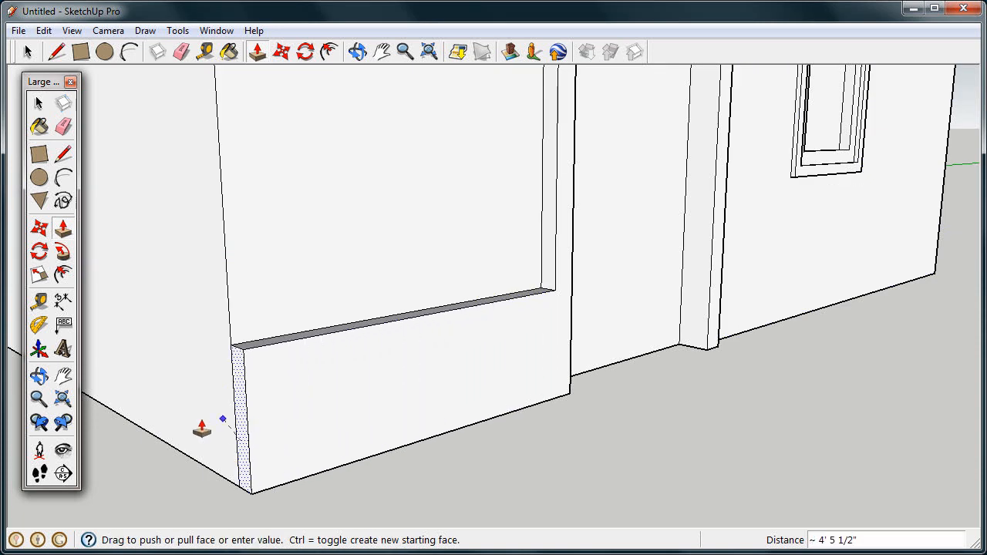
{"action": "left_click_drag", "start_coordinate": [192, 478], "coordinate": [184, 441]}
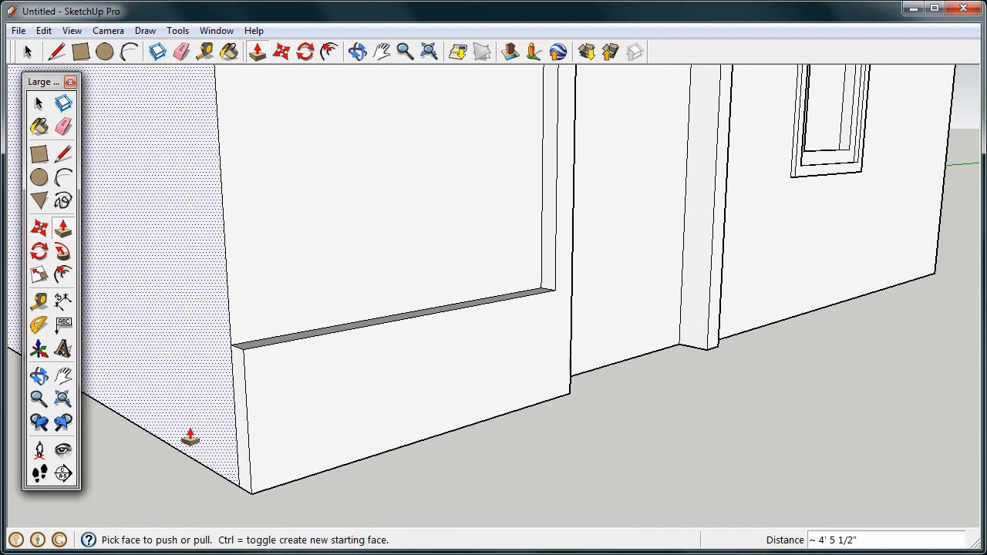
{"action": "left_click", "coordinate": [44, 31]}
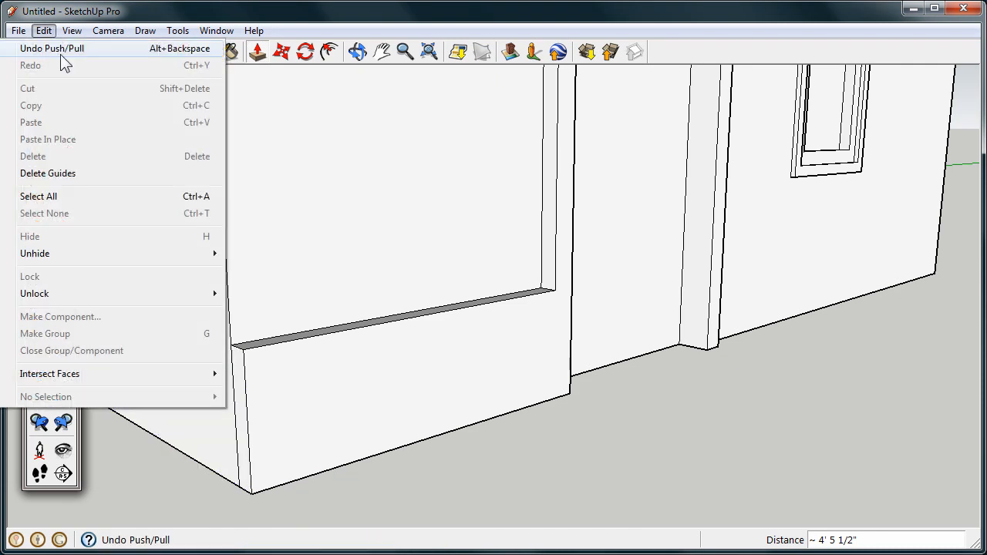
{"action": "left_click", "coordinate": [55, 48]}
Step: Try to extrude the lower frame side face around the wall corner with Follow Me by tracing edges, and undo it
{"action": "middle_click_drag", "start_coordinate": [679, 388], "coordinate": [417, 332]}
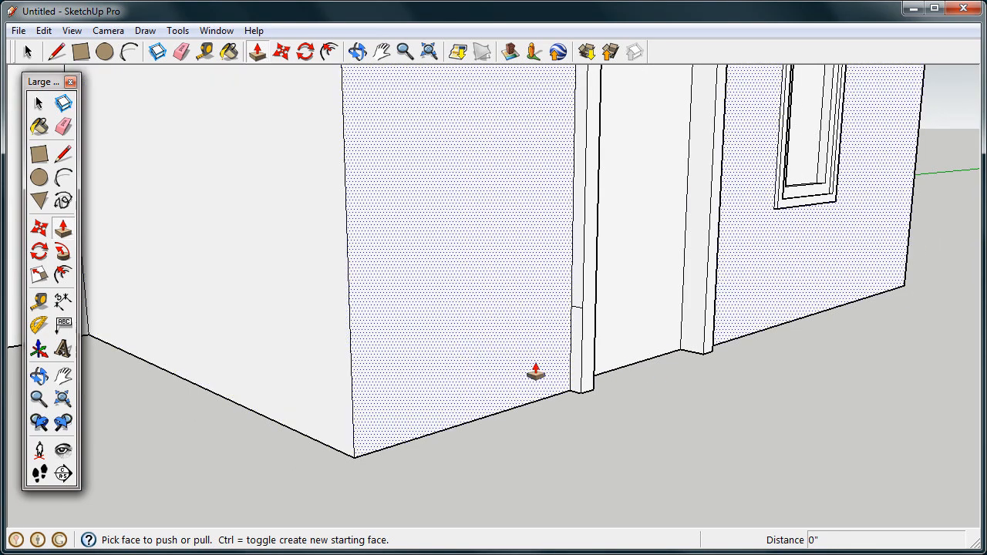
{"action": "middle_click_drag", "start_coordinate": [536, 372], "coordinate": [301, 328]}
{"action": "left_click", "coordinate": [63, 252]}
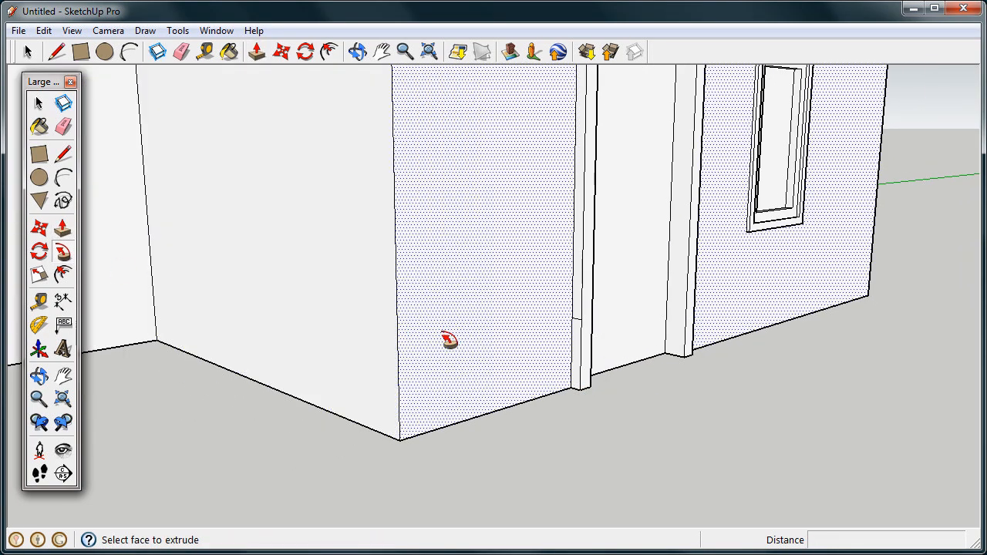
{"action": "left_click", "coordinate": [583, 368]}
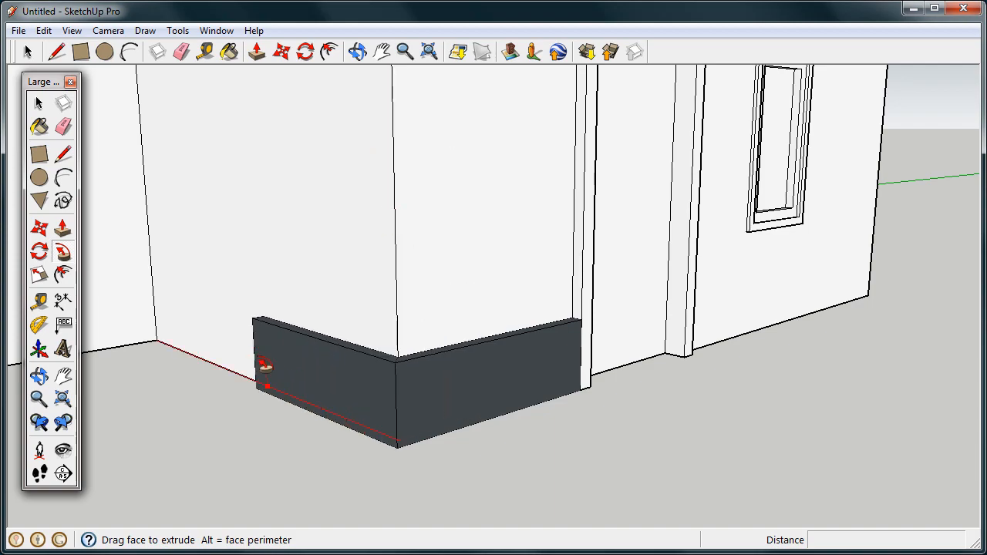
{"action": "left_click", "coordinate": [147, 152]}
{"action": "middle_click_drag", "start_coordinate": [403, 323], "coordinate": [359, 332]}
{"action": "key", "text": "p"}
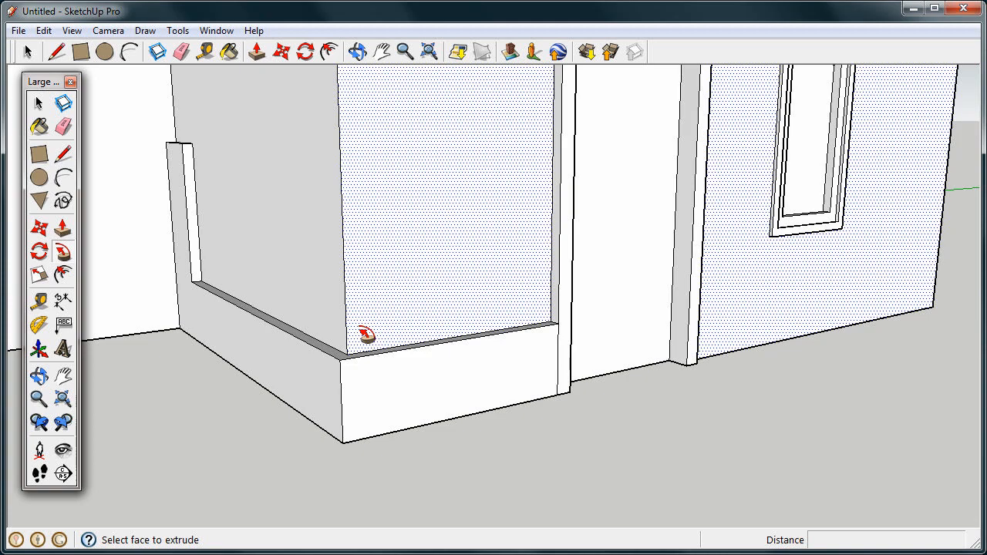
{"action": "left_click", "coordinate": [43, 30]}
{"action": "left_click", "coordinate": [54, 49]}
Step: Extrude the lower frame side face with Follow Me around the building's base perimeter to the opposite side of the door frame
{"action": "scroll", "coordinate": [800, 408], "scroll_direction": "down", "scroll_amount": 5}
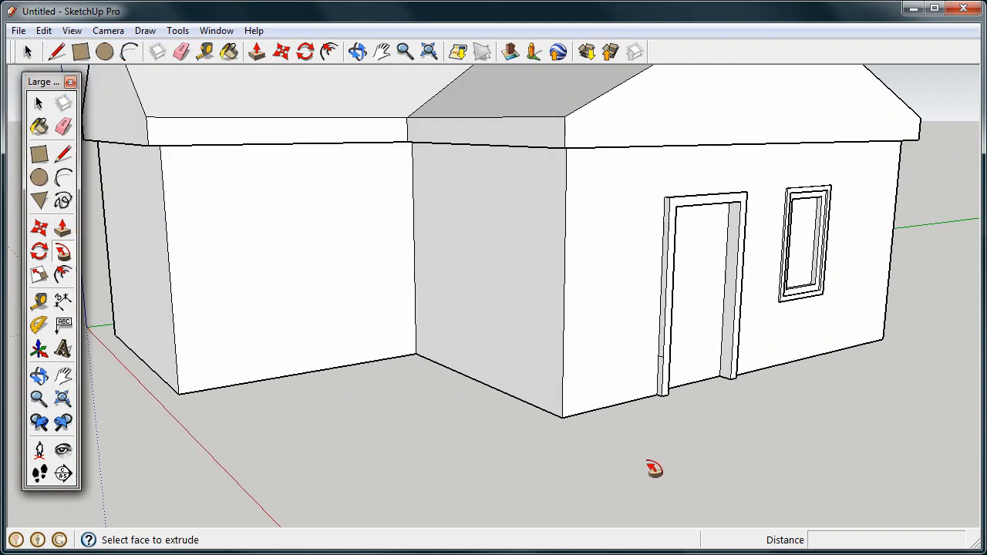
{"action": "middle_click_drag", "start_coordinate": [654, 467], "coordinate": [747, 236]}
{"action": "key", "text": "p"}
{"action": "left_click", "coordinate": [747, 280]}
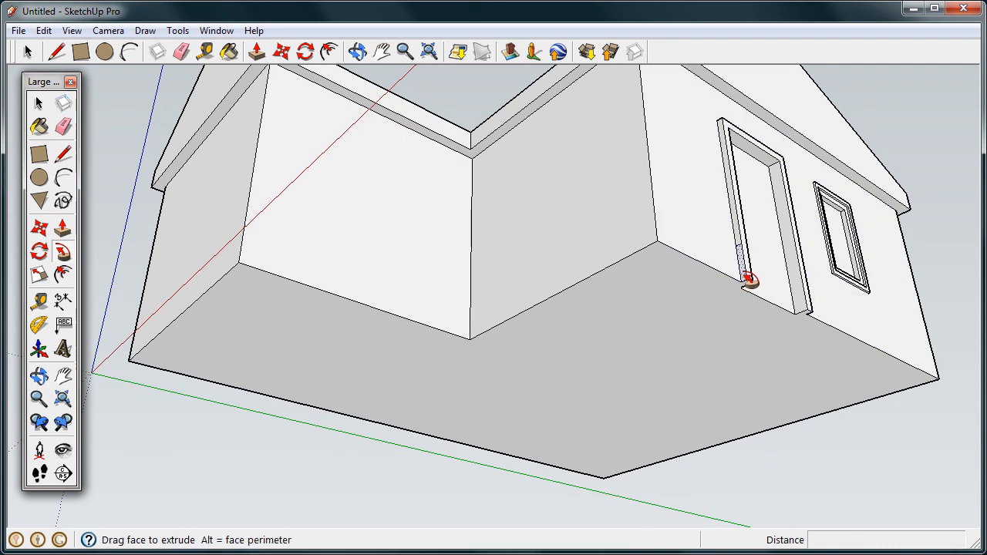
{"action": "mouse_move", "coordinate": [740, 282]}
{"action": "left_mouse_down"}
{"action": "mouse_move", "coordinate": [665, 252]}
{"action": "mouse_move", "coordinate": [513, 337]}
{"action": "mouse_move", "coordinate": [470, 348]}
{"action": "mouse_move", "coordinate": [255, 280]}
{"action": "mouse_move", "coordinate": [159, 344]}
{"action": "mouse_move", "coordinate": [193, 378]}
{"action": "mouse_move", "coordinate": [489, 464]}
{"action": "mouse_move", "coordinate": [599, 476]}
{"action": "mouse_move", "coordinate": [712, 458]}
{"action": "mouse_move", "coordinate": [948, 385]}
{"action": "mouse_move", "coordinate": [886, 370]}
{"action": "mouse_move", "coordinate": [816, 324]}
{"action": "left_mouse_up"}
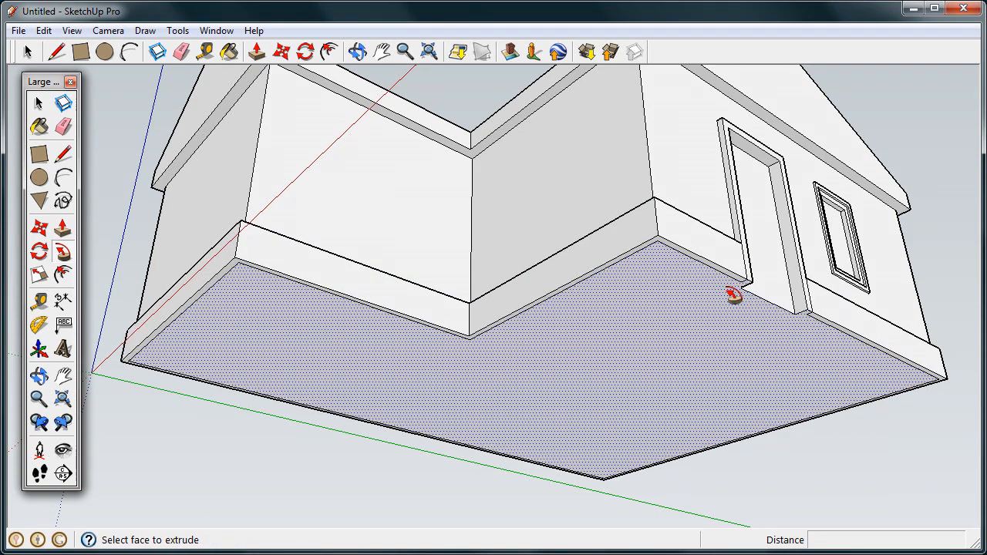
{"action": "mouse_move", "coordinate": [733, 295]}
{"action": "middle_mouse_down"}
{"action": "mouse_move", "coordinate": [678, 360]}
{"action": "mouse_move", "coordinate": [789, 387]}
{"action": "mouse_move", "coordinate": [766, 320]}
{"action": "mouse_move", "coordinate": [729, 314]}
{"action": "middle_mouse_up"}
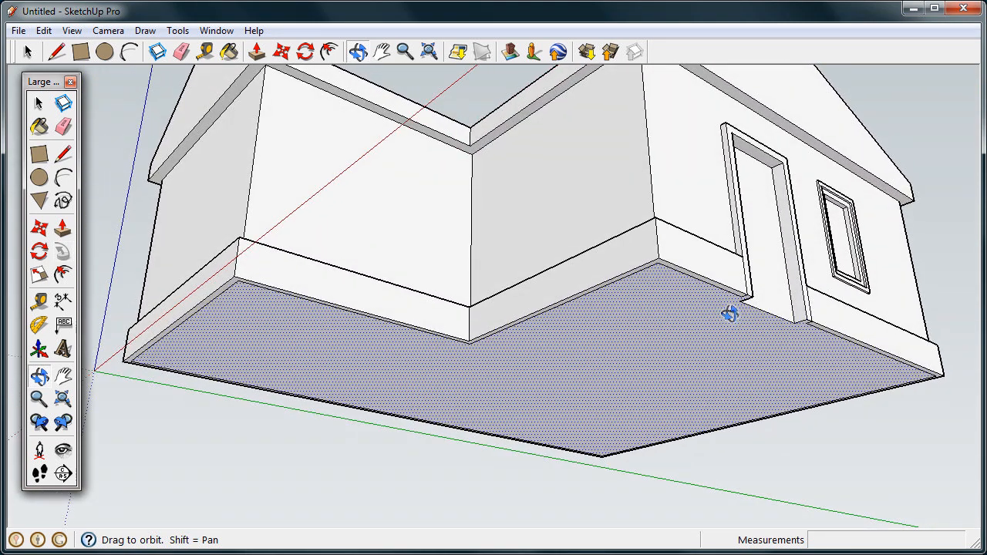
Step: Undo the Follow Me extrusion around the building's base
{"action": "key", "text": "p"}
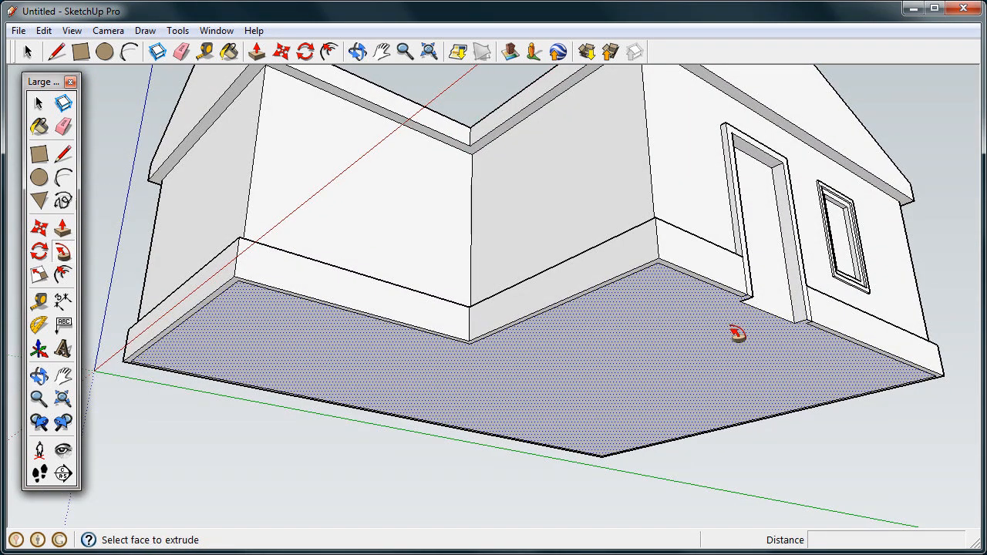
{"action": "left_click", "coordinate": [43, 30]}
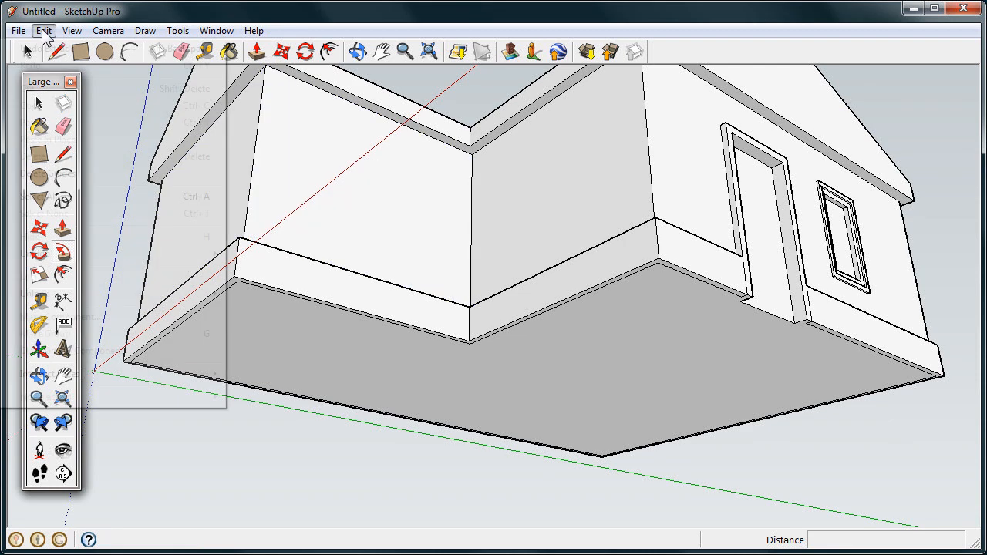
{"action": "left_click", "coordinate": [61, 49]}
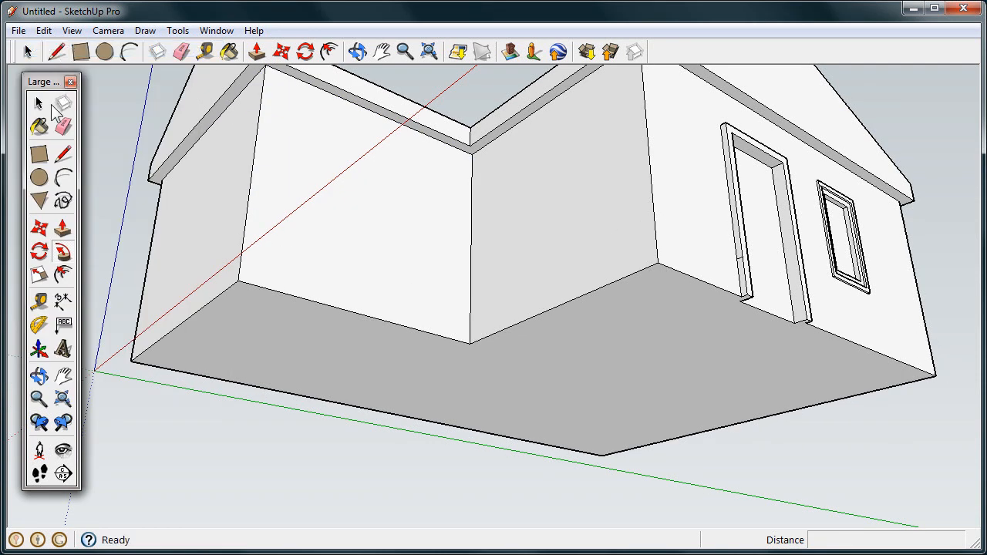
Step: Select the building's bottom perimeter edges except across the doorway, and extrude the lower door frame side face along them with Follow Me
{"action": "left_click", "coordinate": [38, 101]}
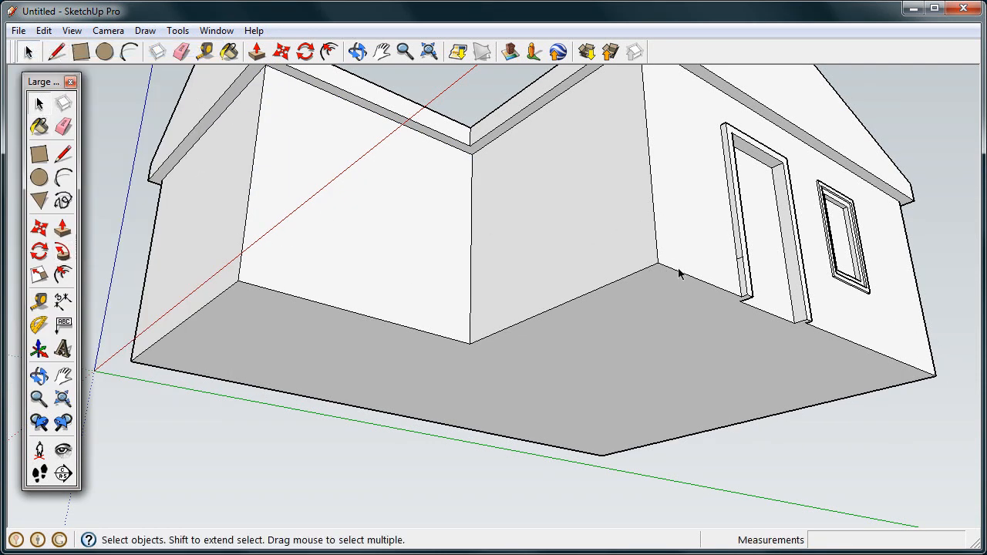
{"action": "left_click", "coordinate": [623, 280], "text": "shift"}
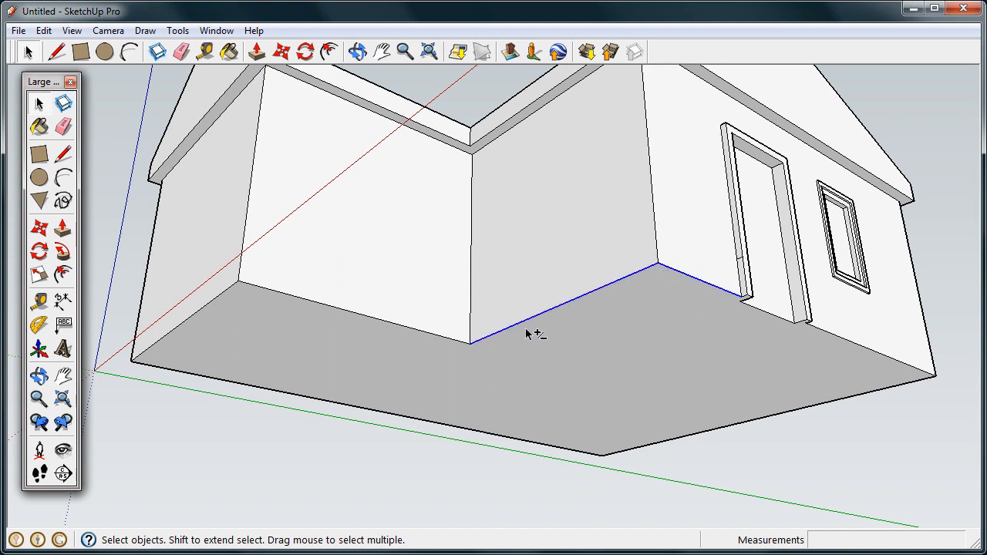
{"action": "left_click", "coordinate": [427, 333], "text": "shift"}
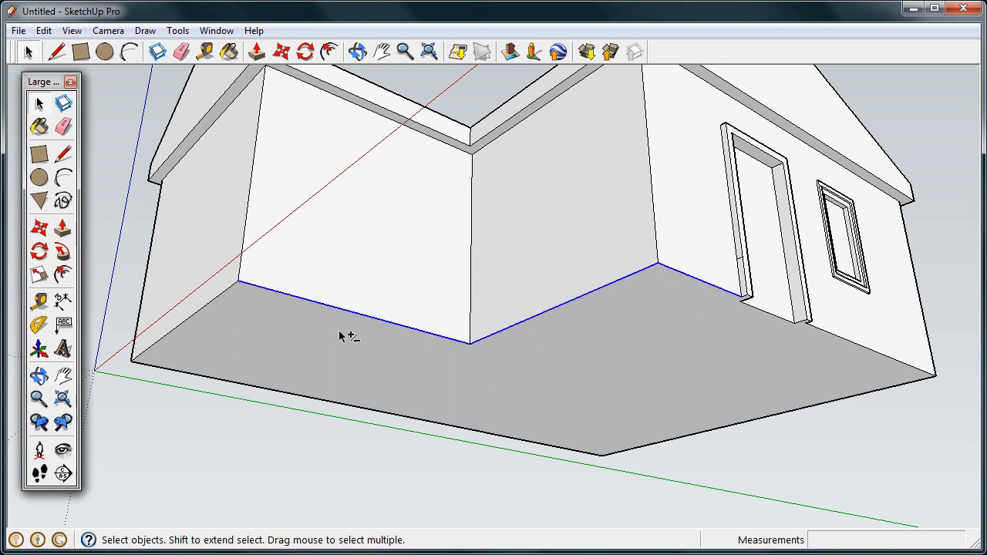
{"action": "left_click", "coordinate": [208, 306], "text": "shift"}
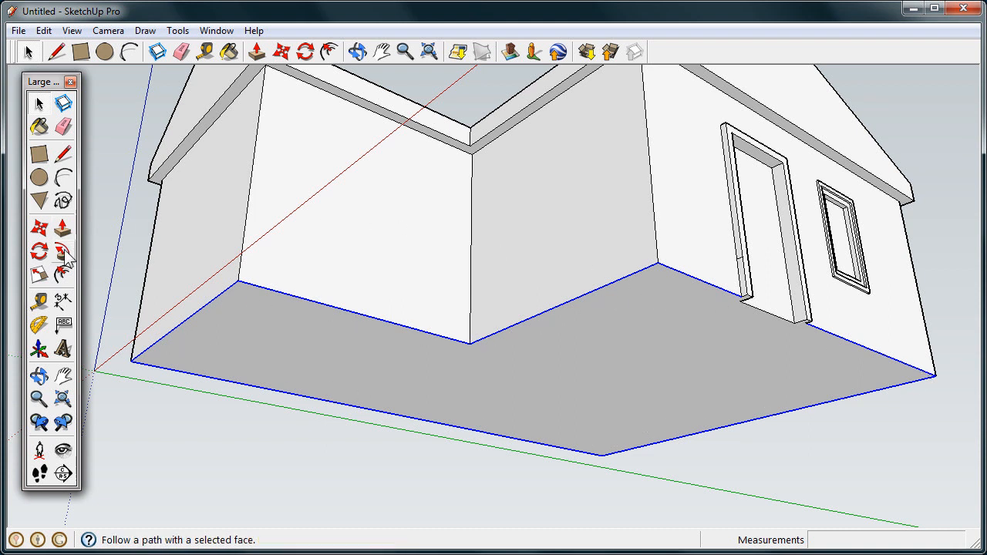
{"action": "left_click", "coordinate": [63, 228]}
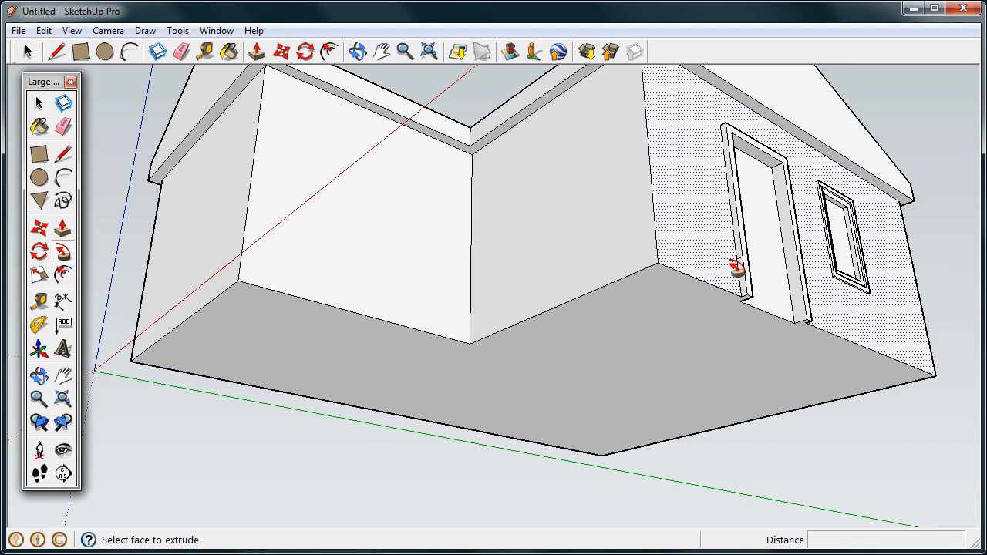
{"action": "double_click", "coordinate": [748, 292]}
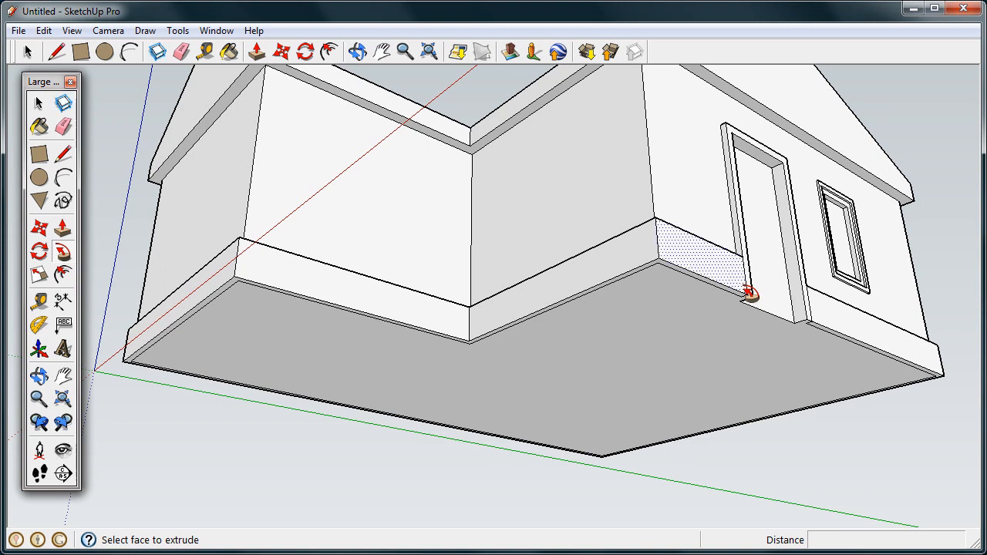
{"action": "middle_click_drag", "start_coordinate": [701, 221], "coordinate": [722, 366]}
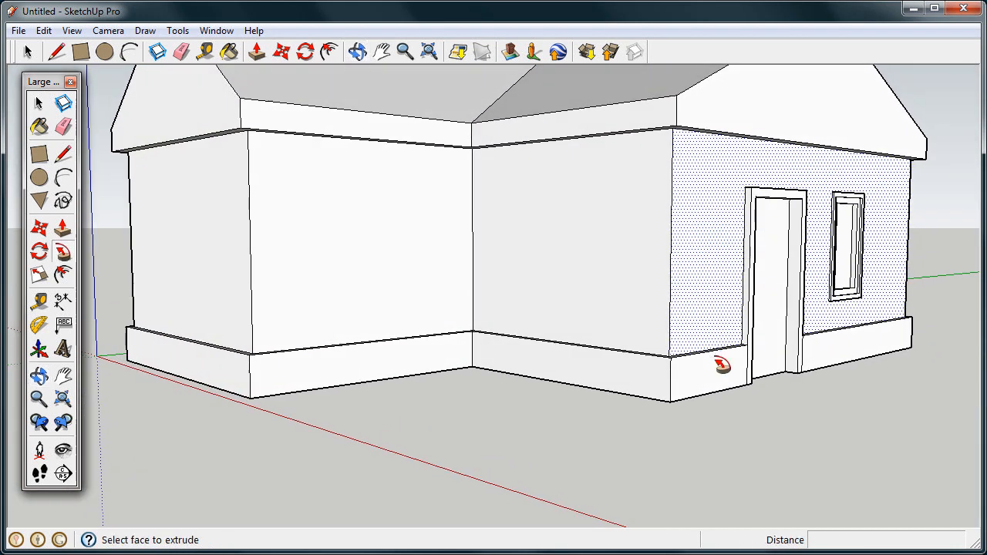
{"action": "scroll", "coordinate": [692, 434], "scroll_direction": "down", "scroll_amount": 3}
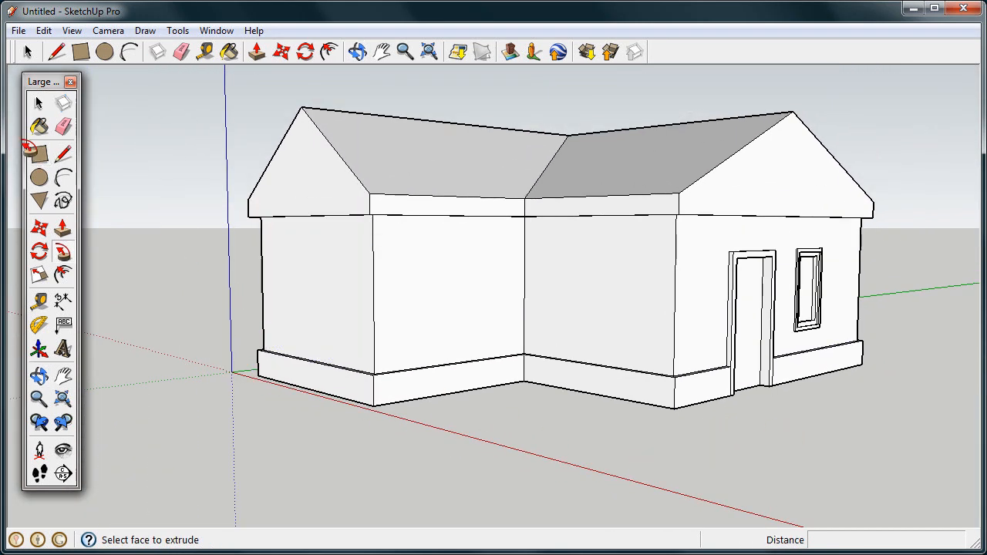
Step: Draw two lines parallel to the roof slopes on the front gable face, running from its lower edge and meeting directly below the ridge
{"action": "left_click", "coordinate": [39, 102]}
{"action": "middle_click_drag", "start_coordinate": [790, 328], "coordinate": [659, 365]}
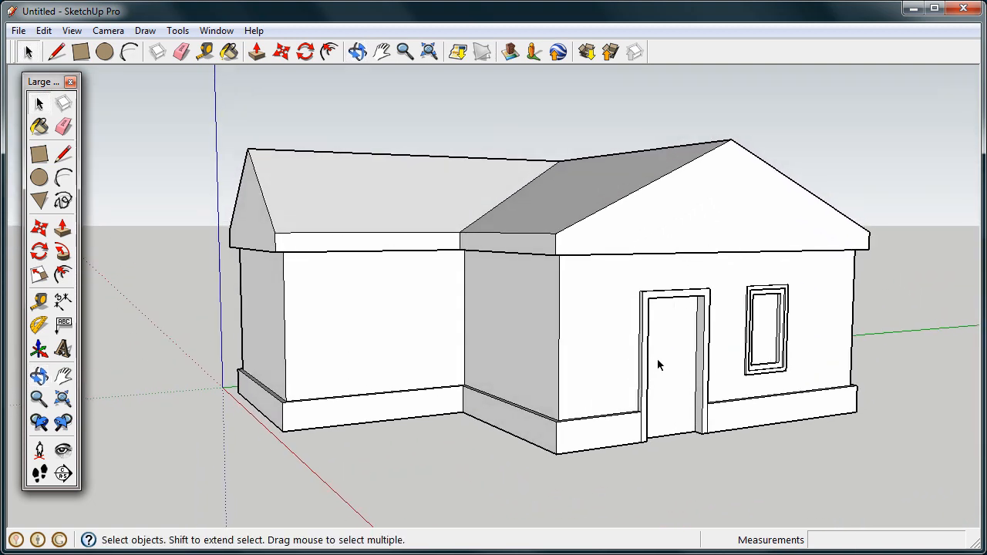
{"action": "middle_click_drag", "start_coordinate": [802, 409], "coordinate": [844, 316]}
{"action": "scroll", "coordinate": [859, 228], "scroll_direction": "up", "scroll_amount": 4}
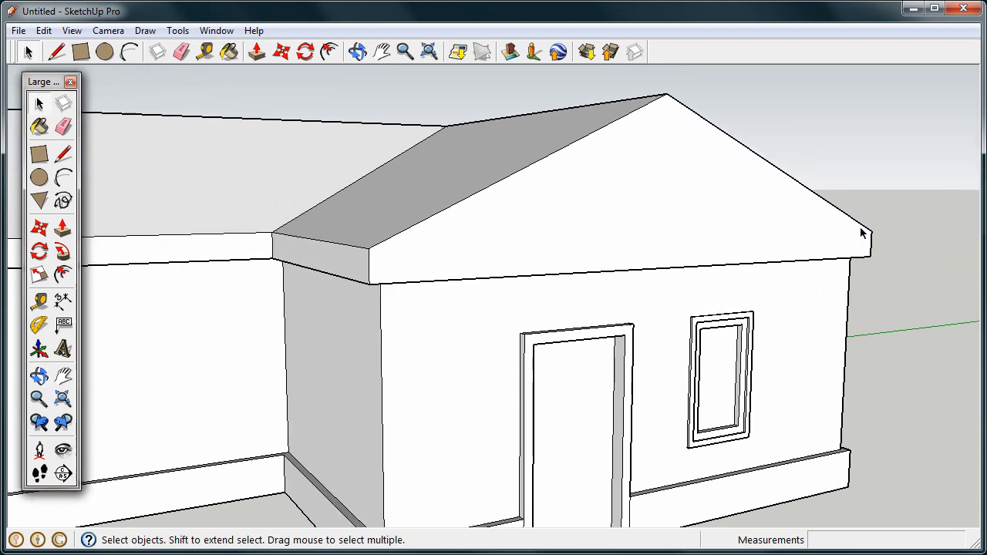
{"action": "scroll", "coordinate": [820, 214], "scroll_direction": "up", "scroll_amount": 5}
{"action": "middle_click_drag", "start_coordinate": [691, 241], "coordinate": [692, 266]}
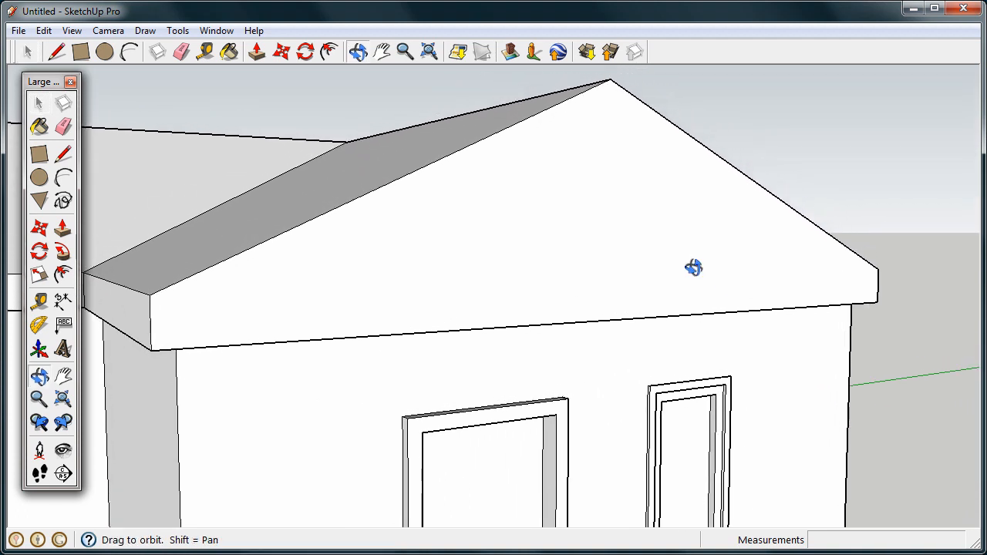
{"action": "left_click", "coordinate": [63, 154]}
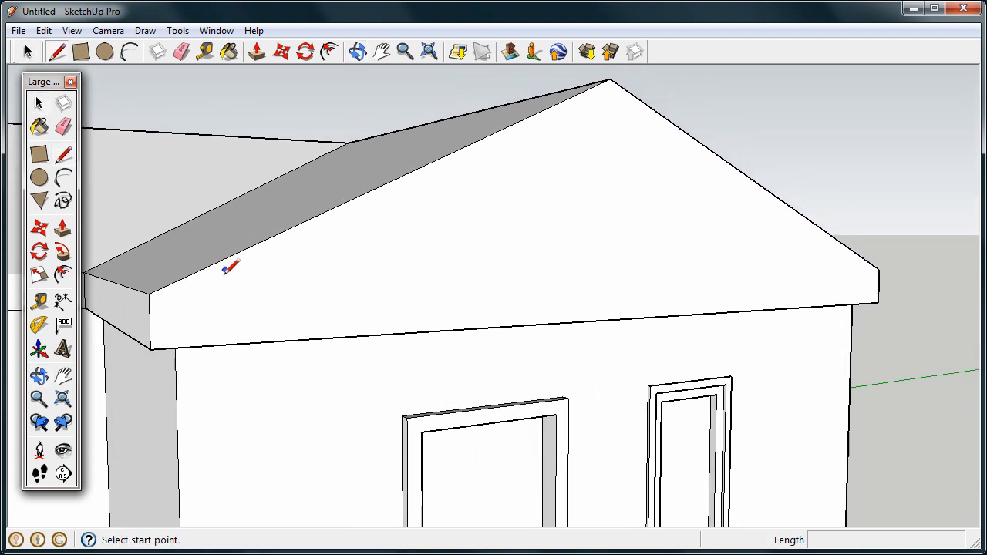
{"action": "left_click", "coordinate": [208, 345]}
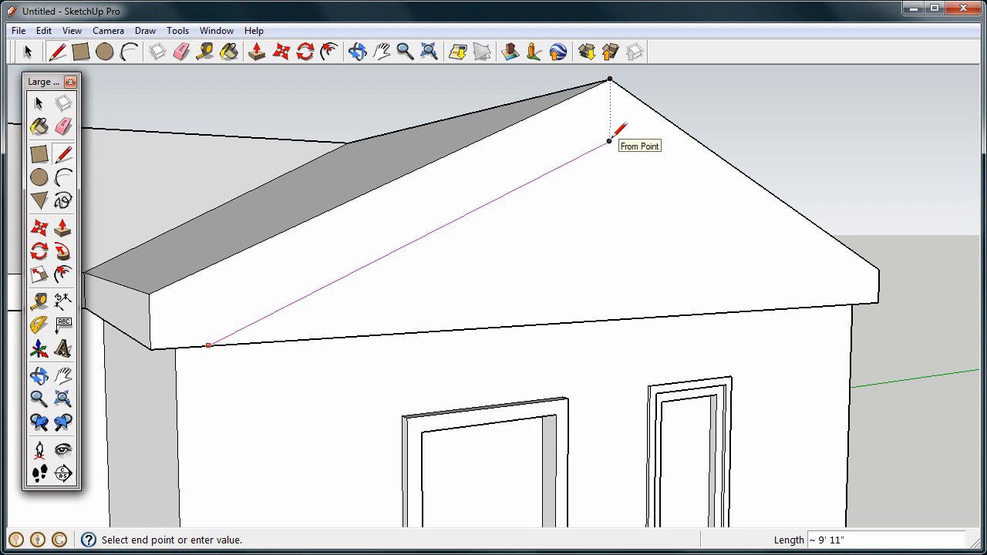
{"action": "left_click", "coordinate": [609, 141]}
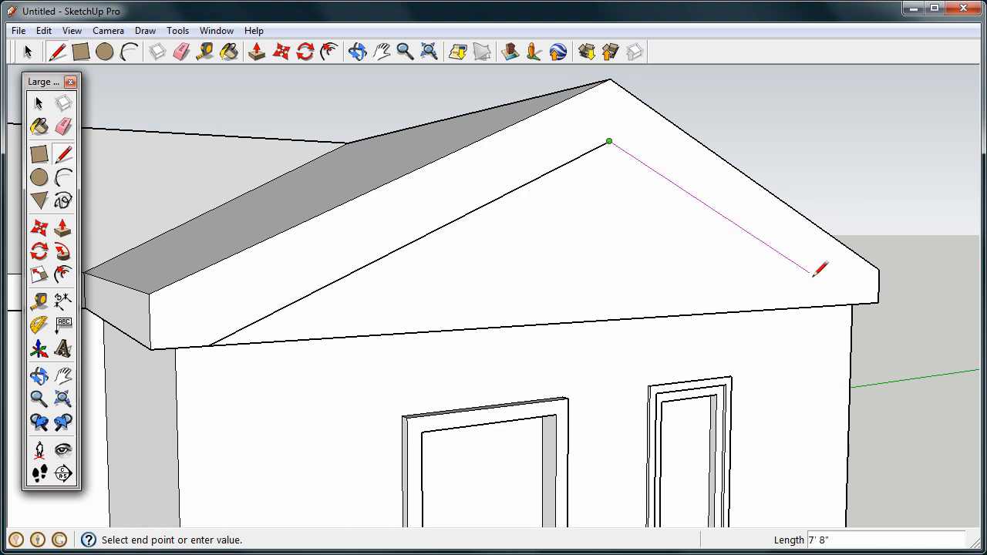
{"action": "left_click", "coordinate": [856, 303]}
Step: Push the inner gable triangle back 6" flush with the wall, and erase the edge separating it from the wall
{"action": "middle_click_drag", "start_coordinate": [674, 397], "coordinate": [492, 260]}
{"action": "left_click", "coordinate": [63, 227]}
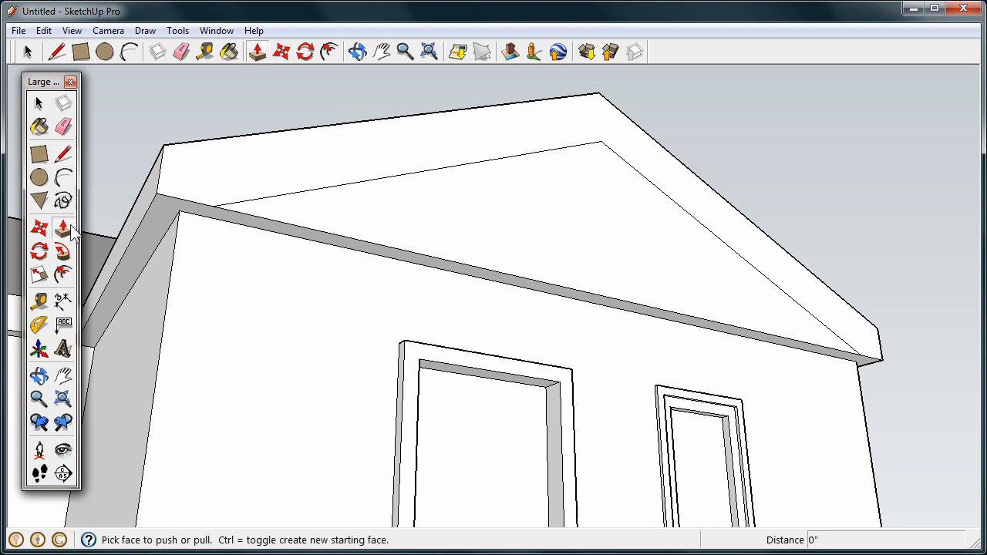
{"action": "left_click_drag", "start_coordinate": [401, 228], "coordinate": [386, 287]}
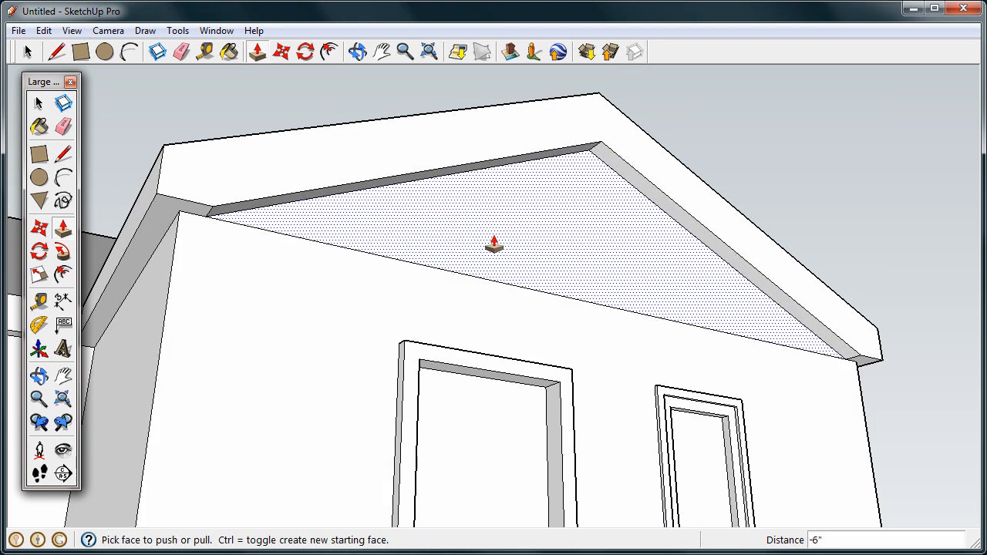
{"action": "scroll", "coordinate": [496, 244], "scroll_direction": "down", "scroll_amount": 5}
{"action": "mouse_move", "coordinate": [498, 244]}
{"action": "middle_mouse_down"}
{"action": "mouse_move", "coordinate": [493, 267]}
{"action": "mouse_move", "coordinate": [532, 345]}
{"action": "mouse_move", "coordinate": [608, 348]}
{"action": "middle_mouse_up"}
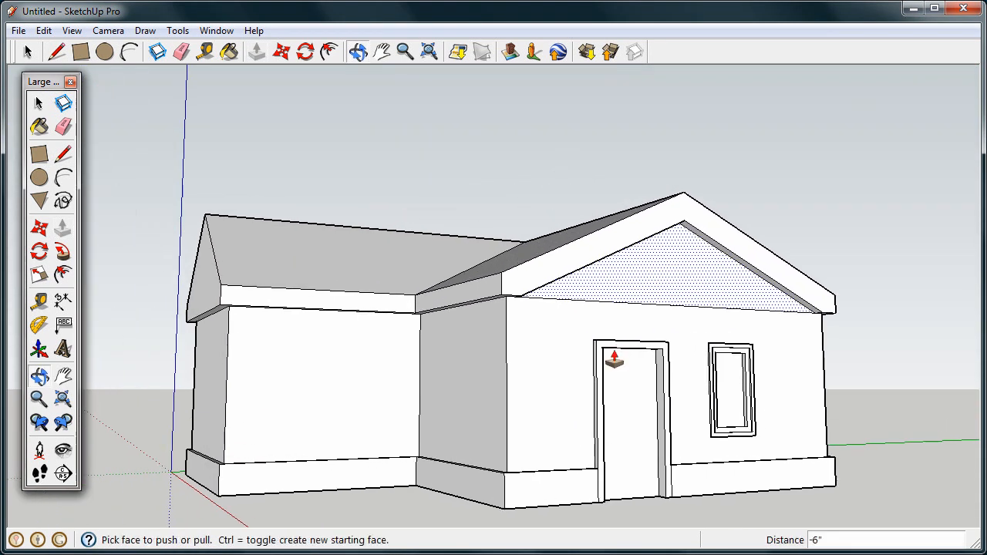
{"action": "left_click", "coordinate": [182, 51]}
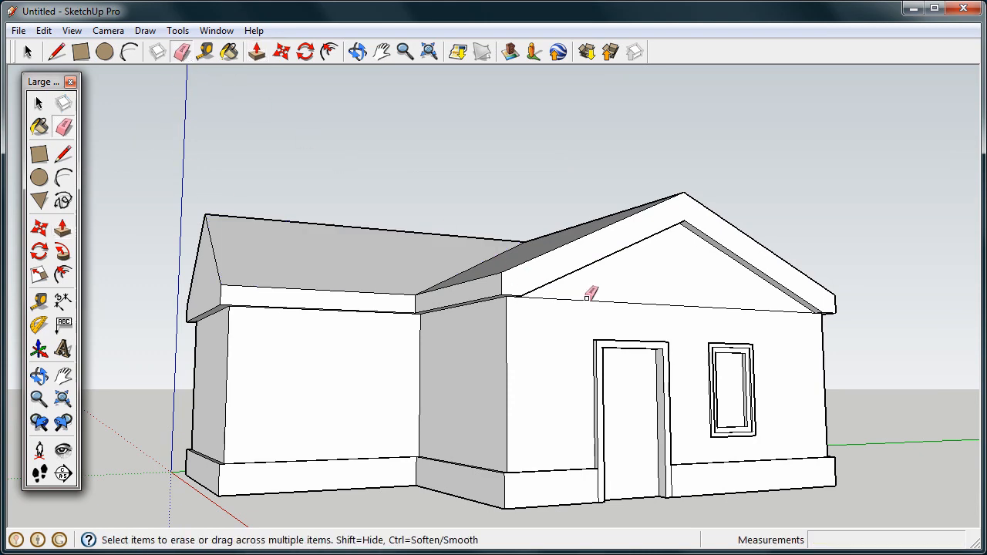
{"action": "left_click", "coordinate": [589, 298]}
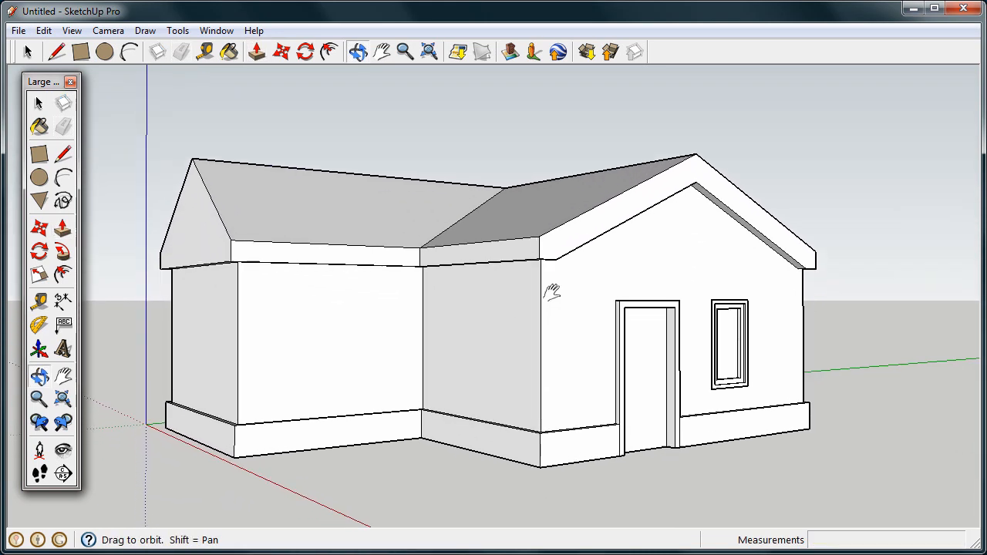